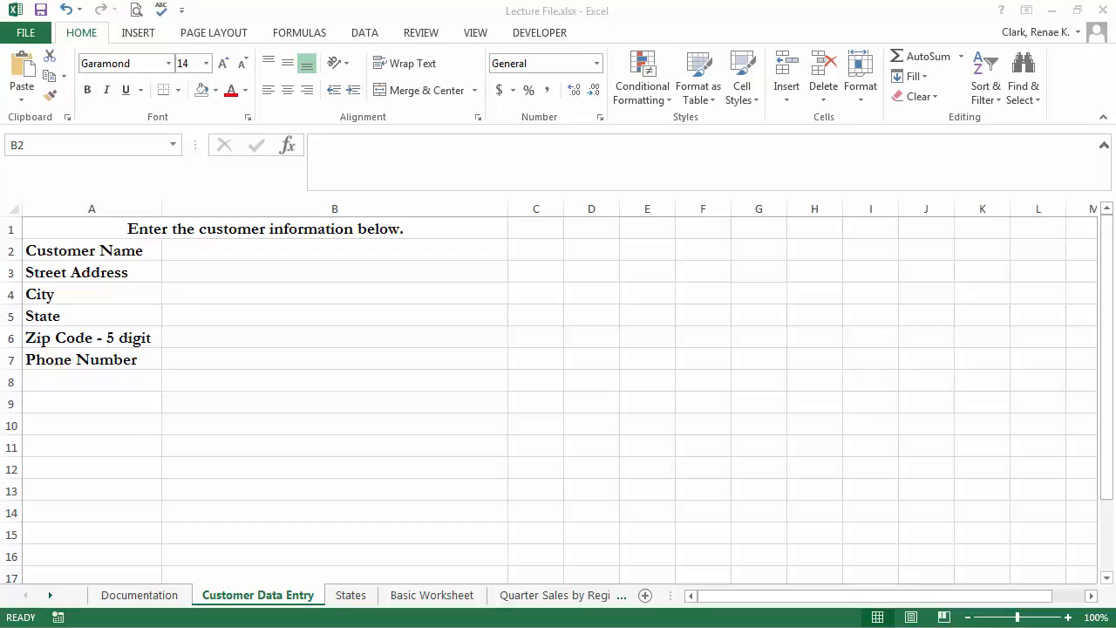
Enter empty cell B2 and leave it unchanged, then show the Data ribbon.
double_click(383, 247)
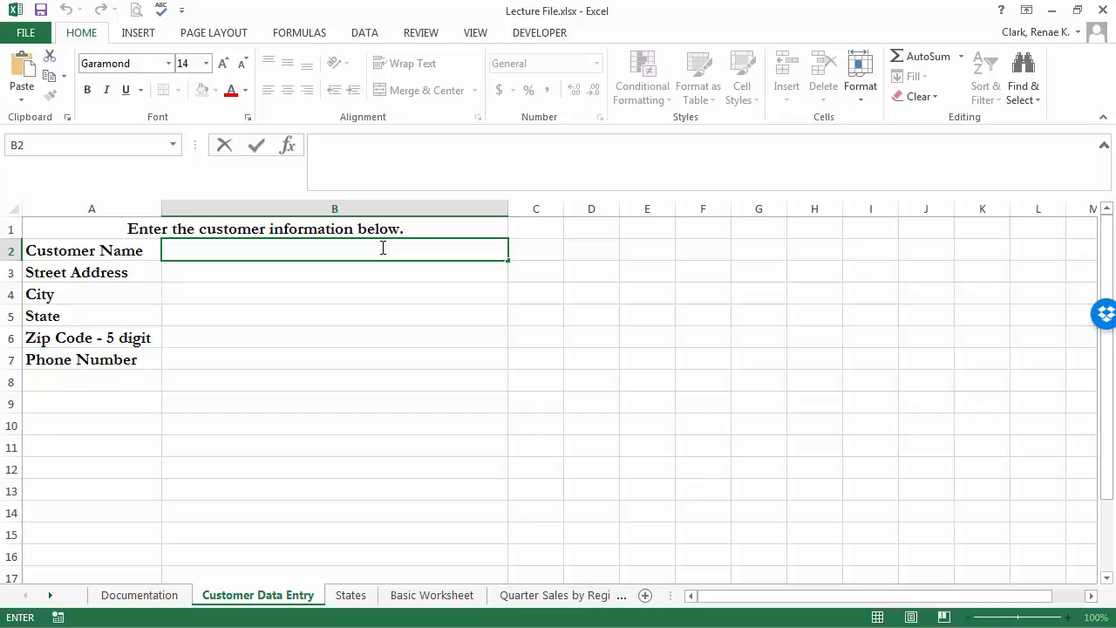
key("Escape")
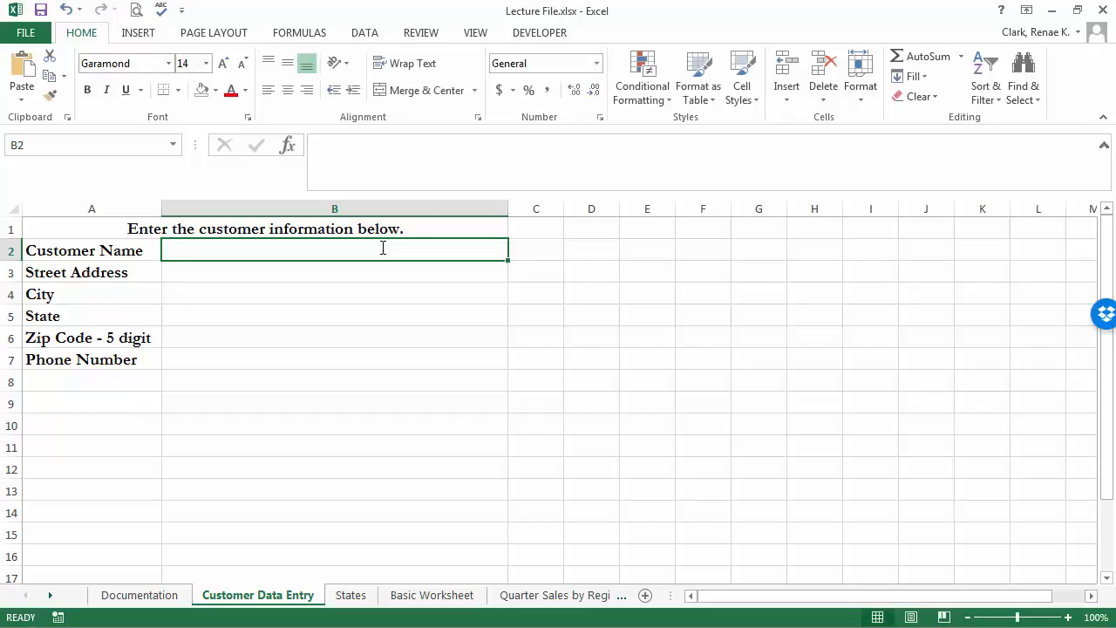
left_click(366, 33)
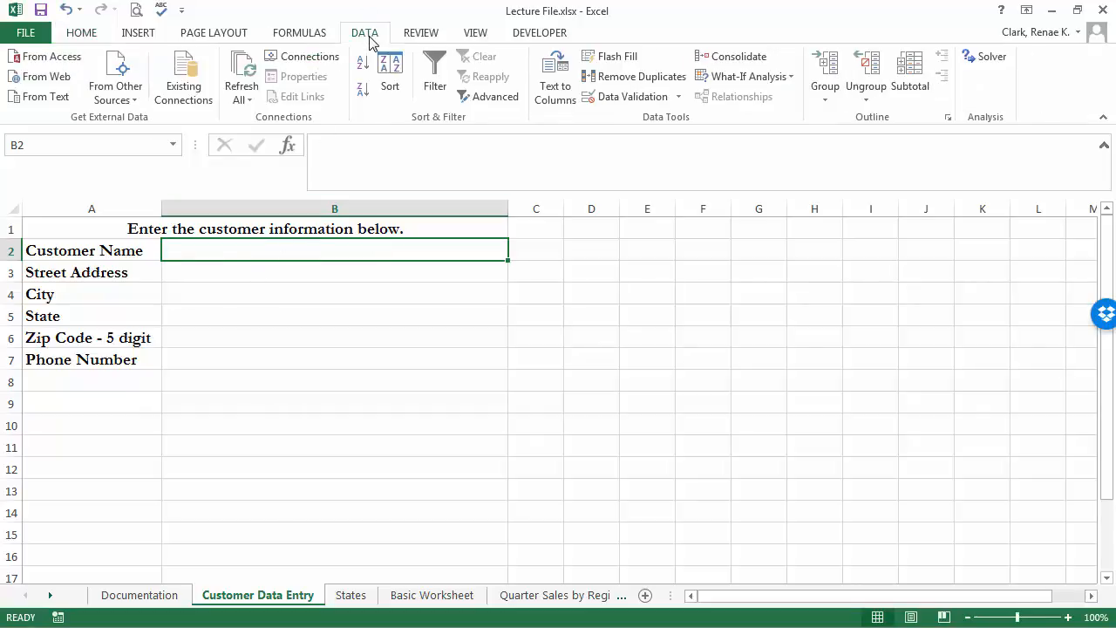
Give B2 a 'Format To Use' input message asking for customer names in mixed case, with an example name.
left_click(633, 97)
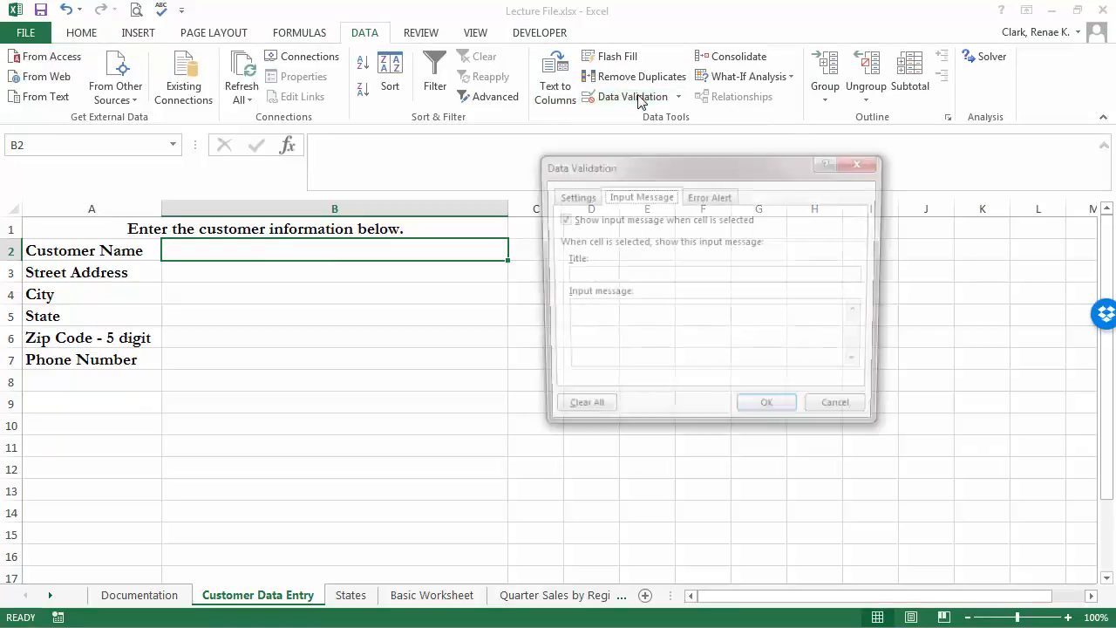
left_click(610, 276)
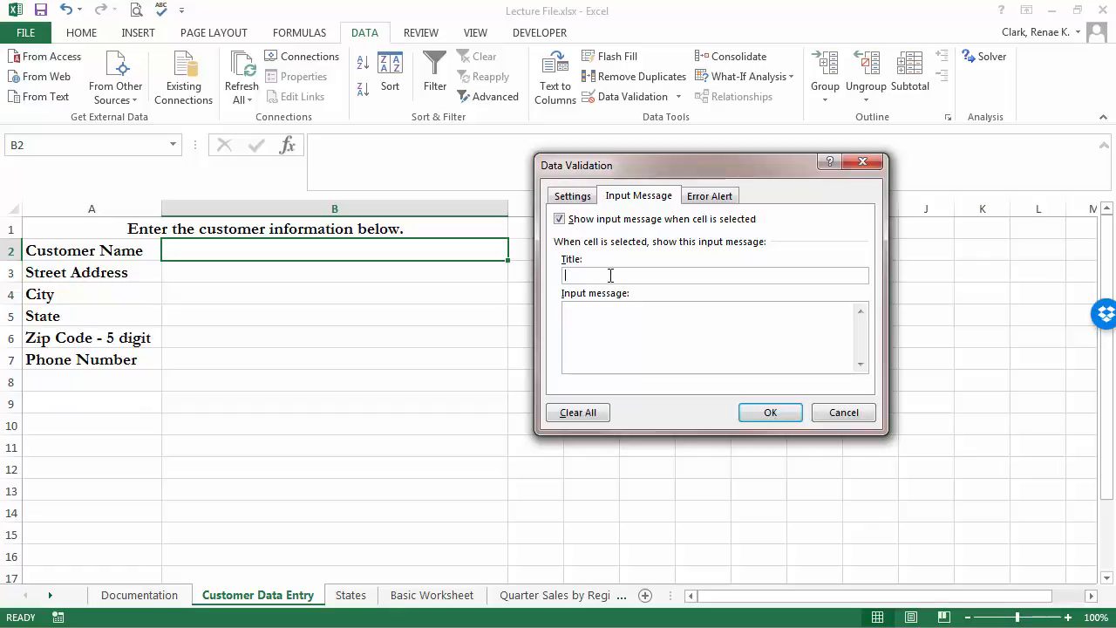
type("Form")
type("at ")
type("To U")
type("se")
type("lease ente")
type("r a")
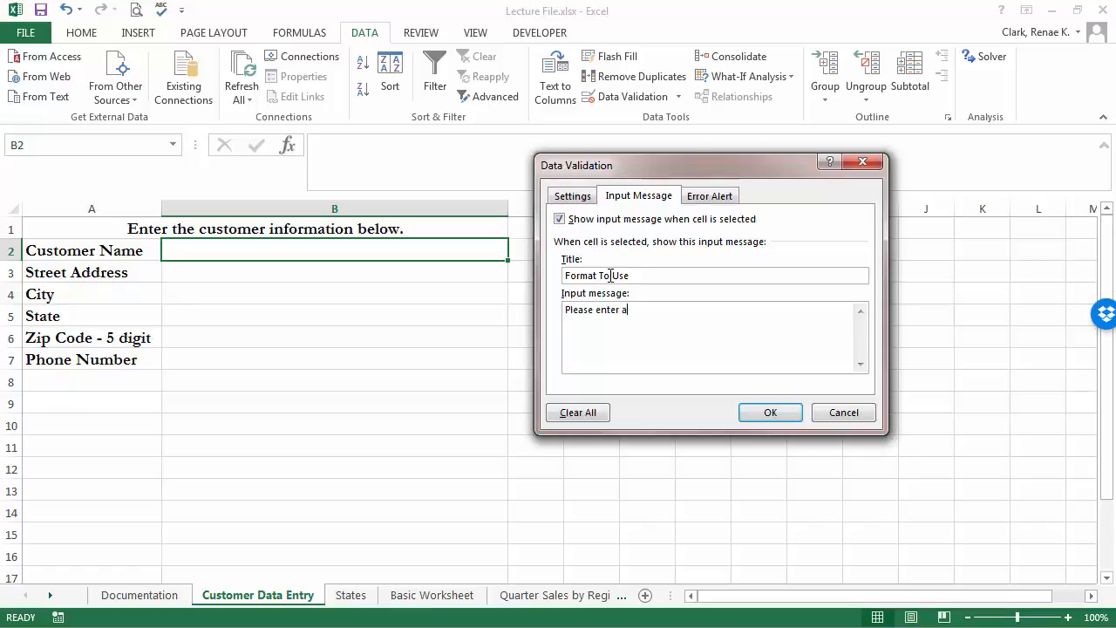
type("ll customer names in mixed case.")
key("Return")
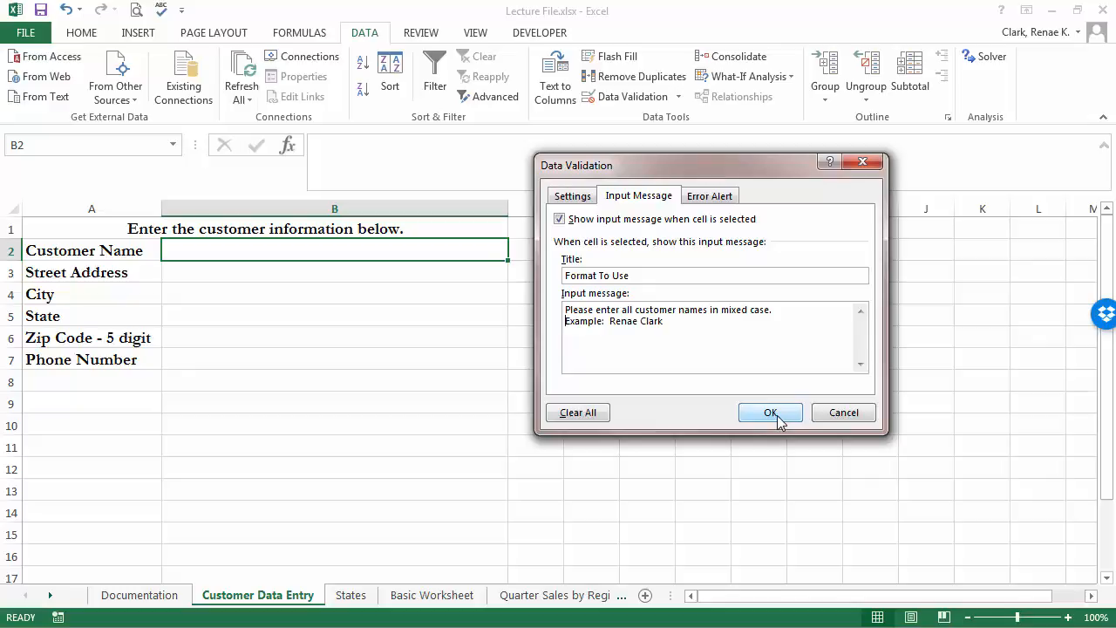
left_click(775, 416)
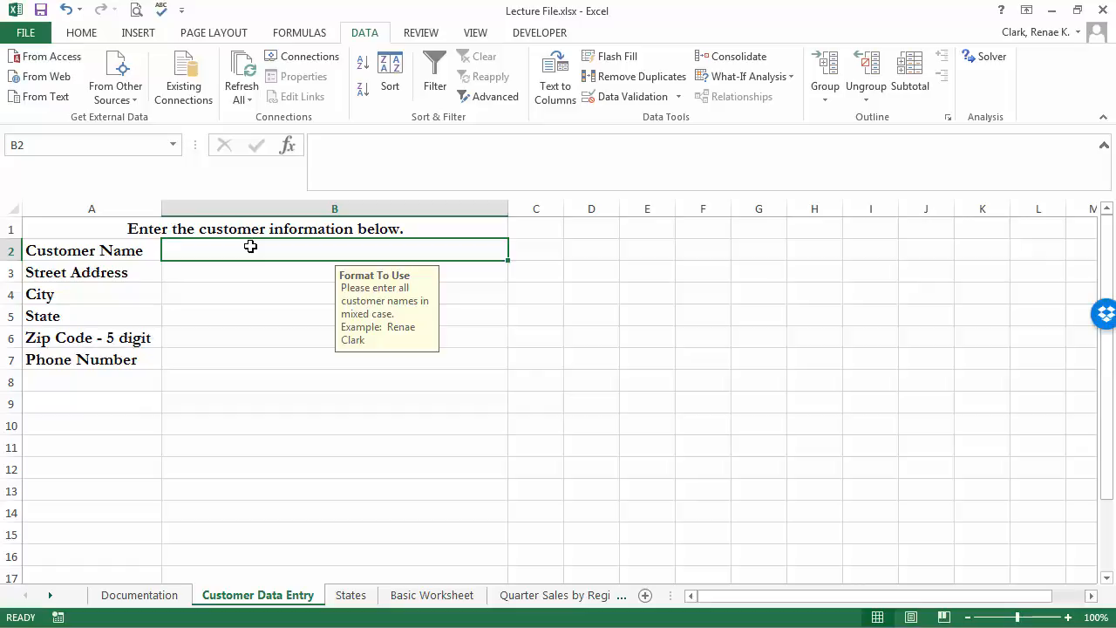
Enter the customer's name in B2, street address in B3 and city in B4, correcting typos.
type("Rneas")
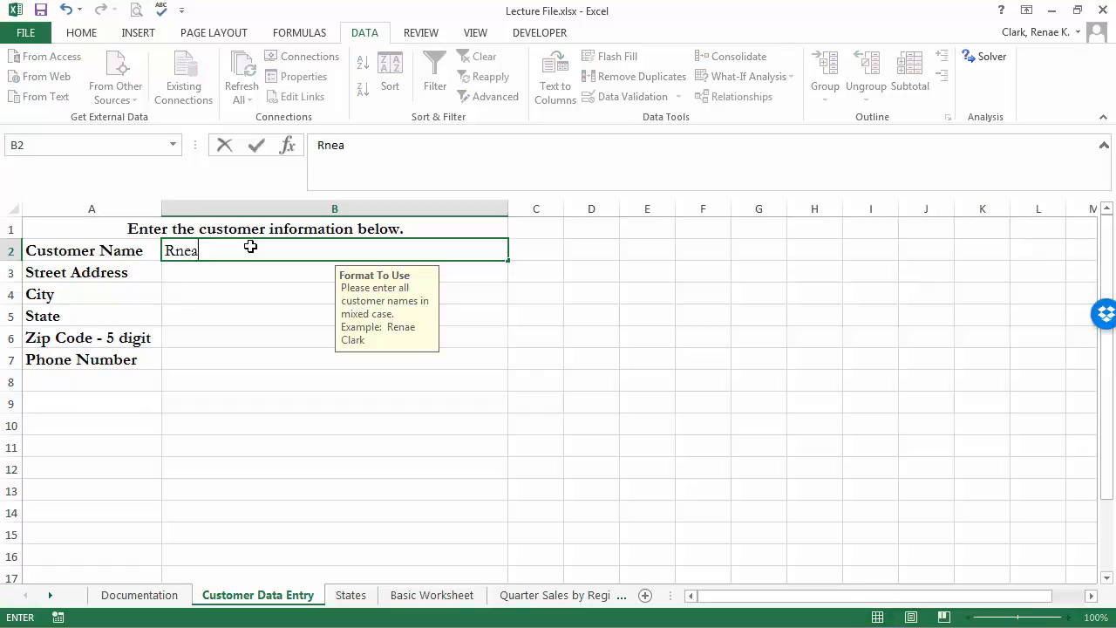
key("BackSpace")
key("BackSpace")
key("BackSpace")
key("BackSpace")
key("Return")
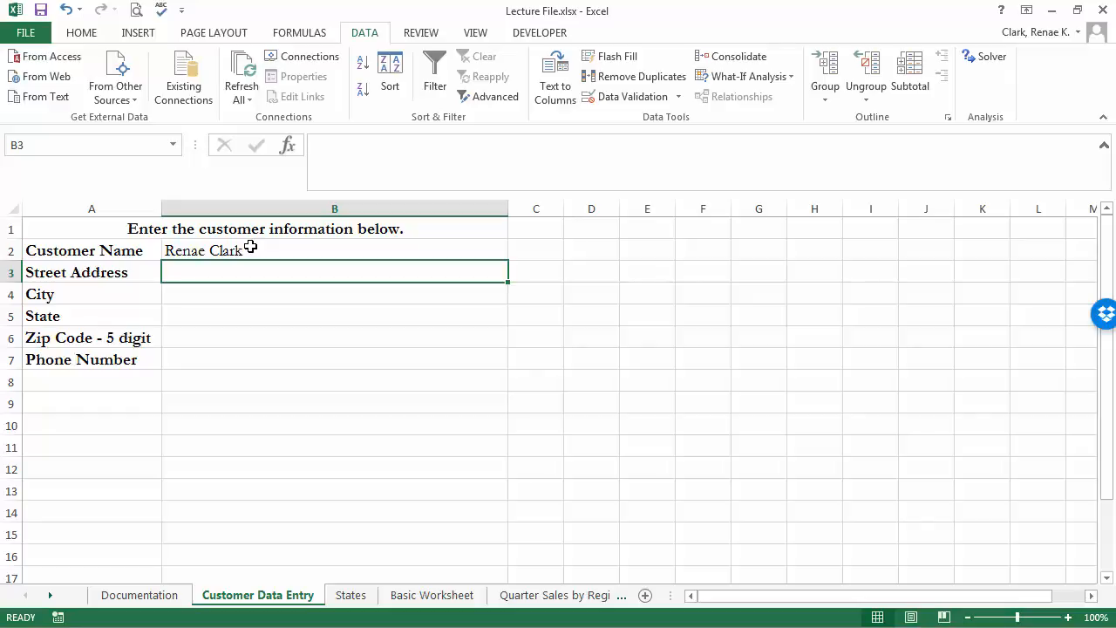
type("123 Main Street")
key("Return")
type("A")
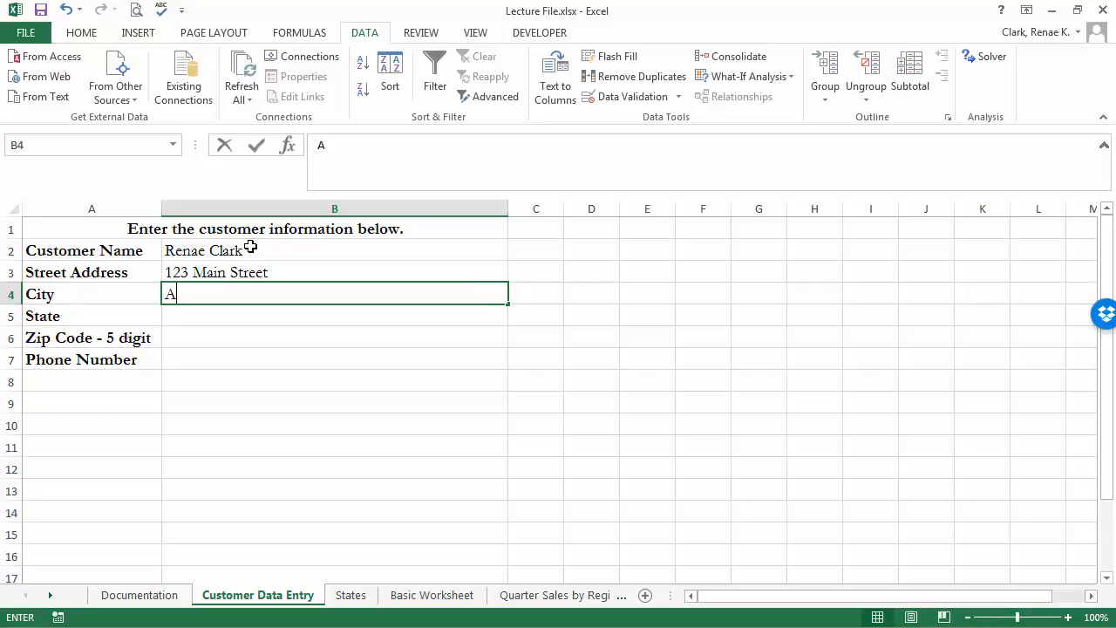
type("rka")
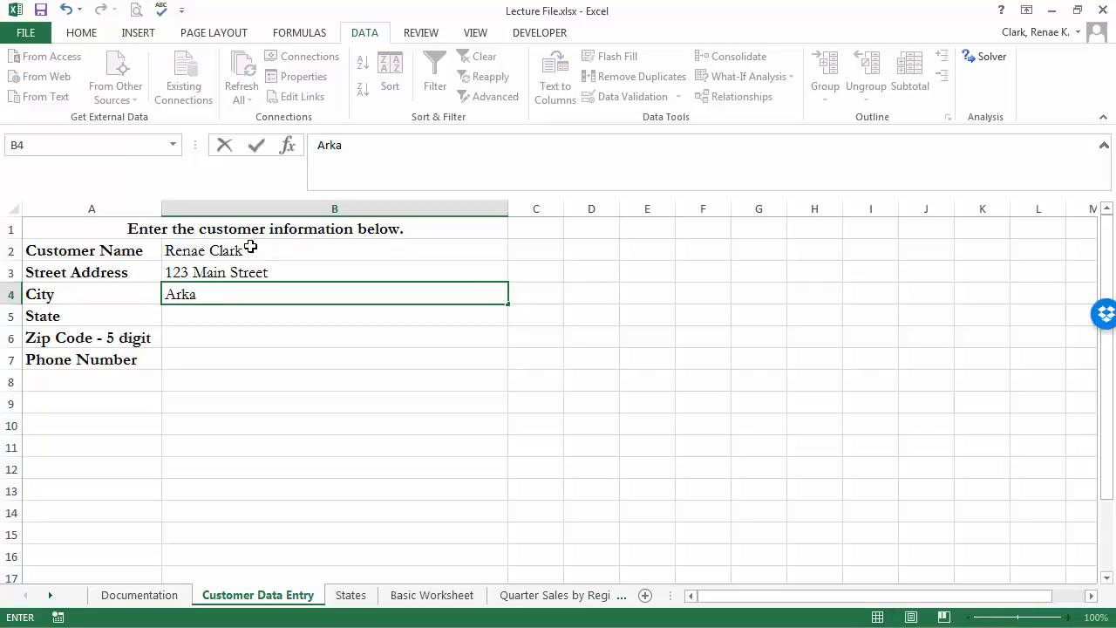
type("delphia")
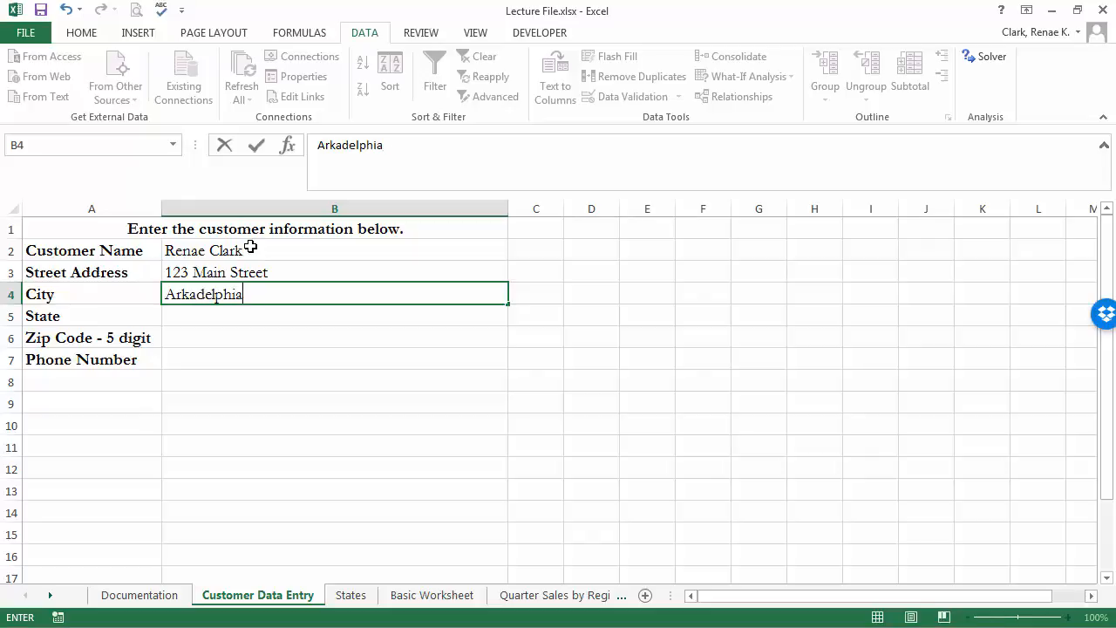
key("Return")
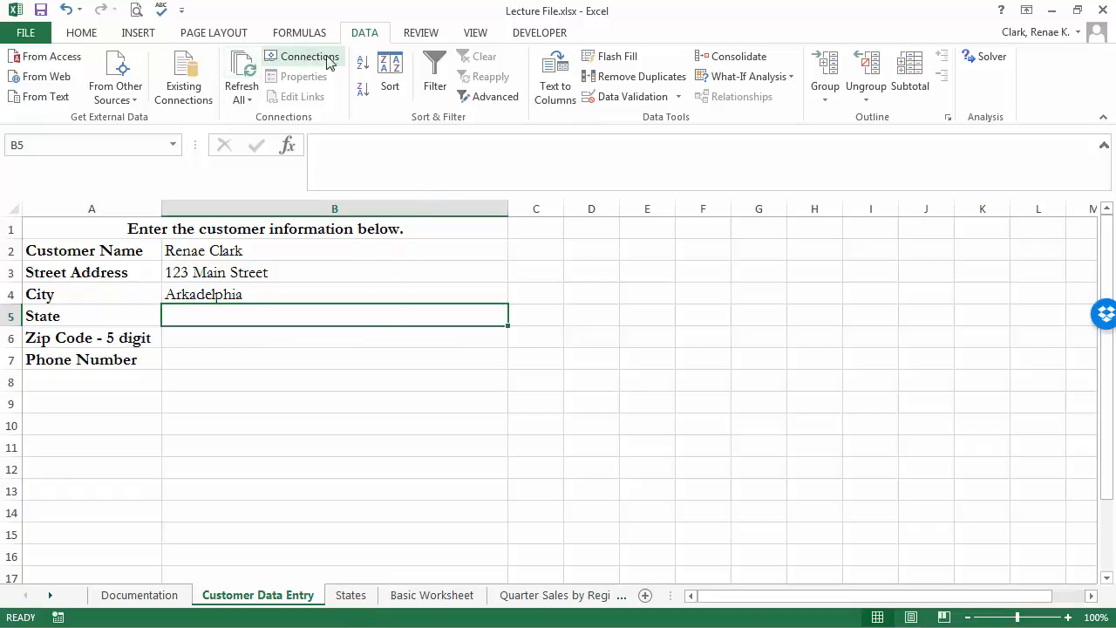
Restrict State cell B5 to a List sourced from the state names in column A of the States sheet.
left_click(615, 97)
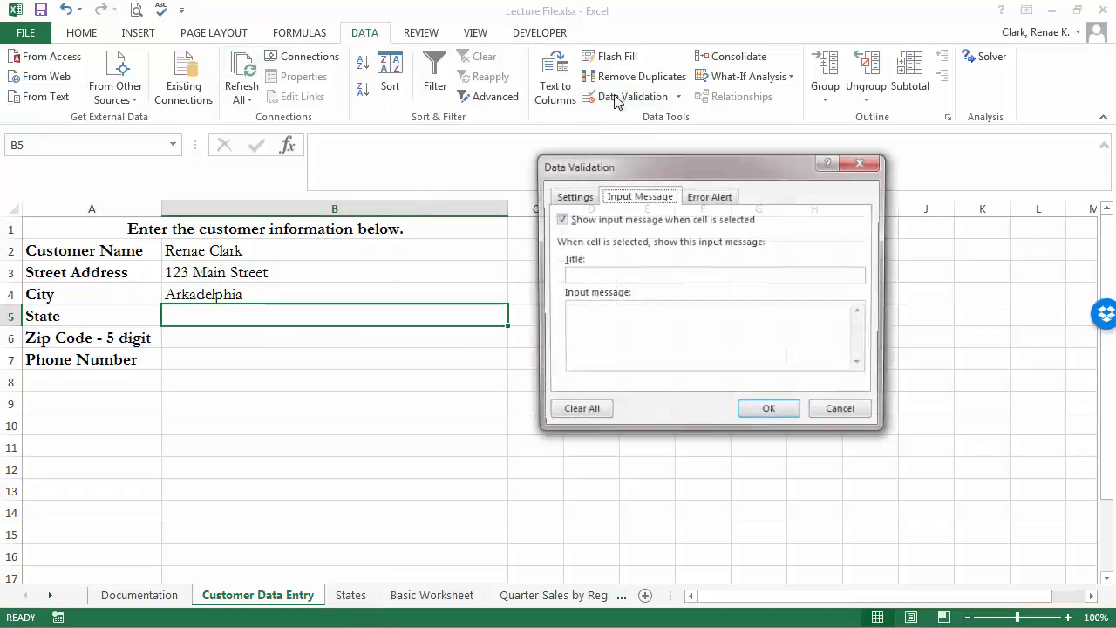
left_click(572, 197)
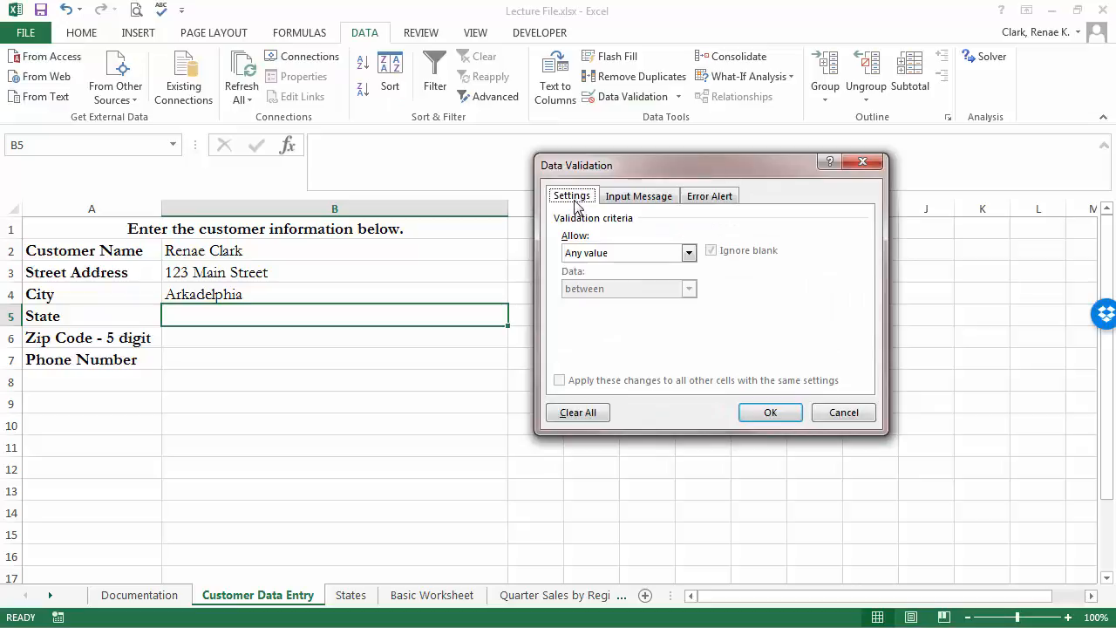
left_click(645, 253)
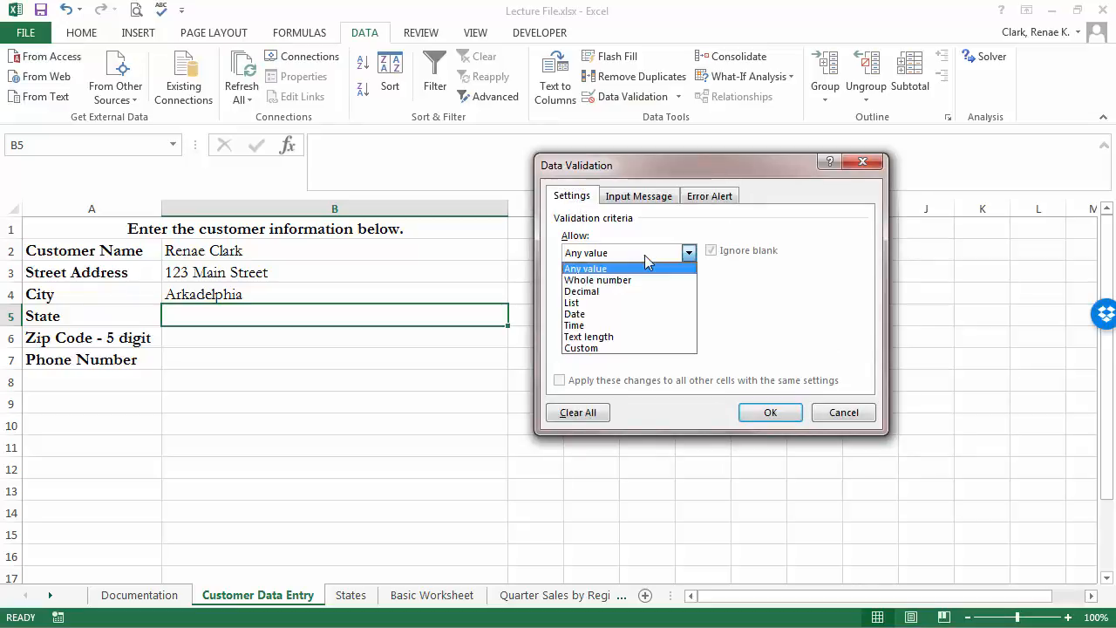
left_click(601, 302)
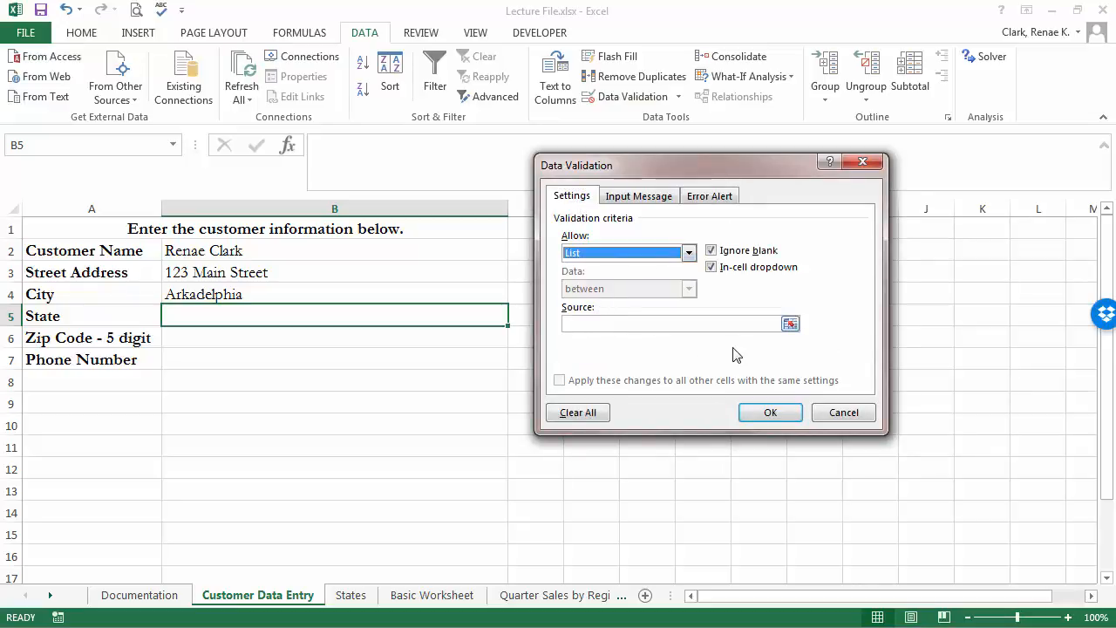
left_click(672, 325)
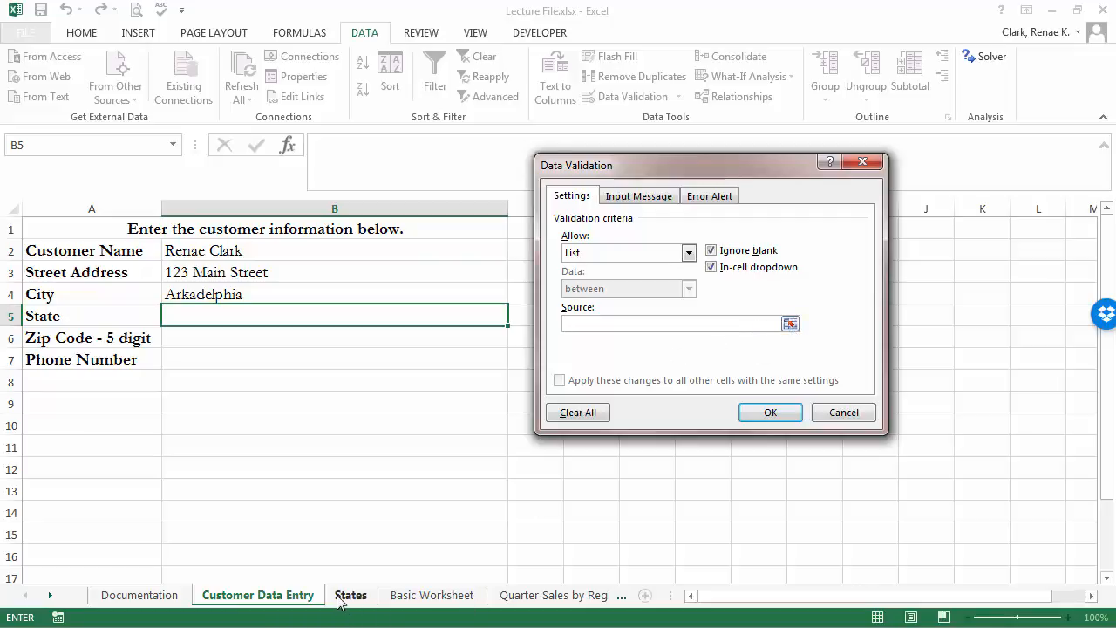
left_click(342, 596)
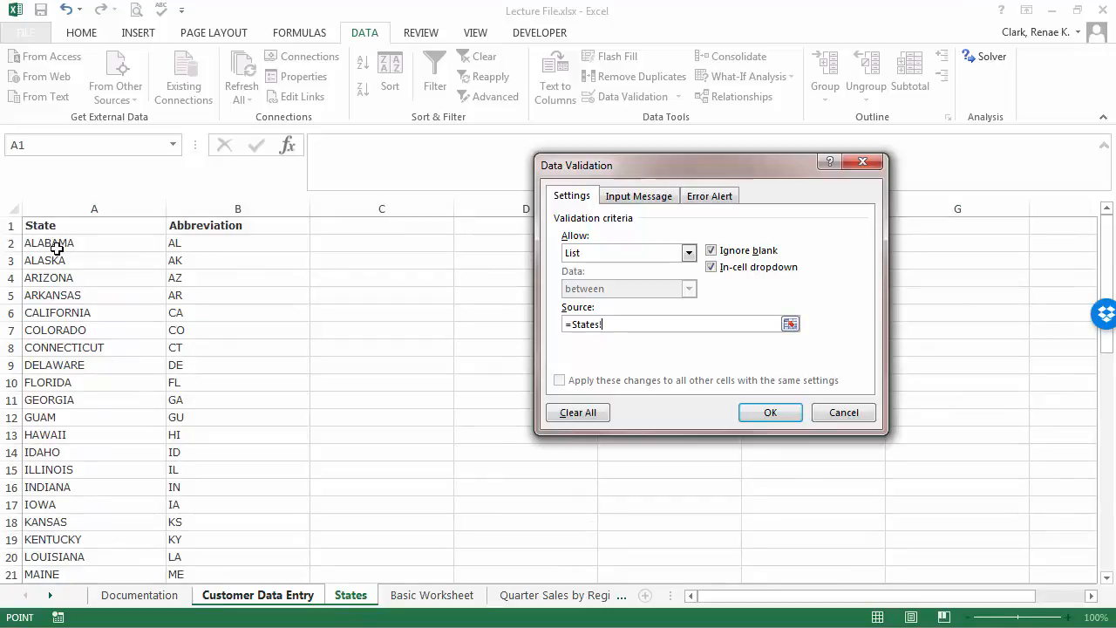
left_click_drag(54, 241, 80, 558)
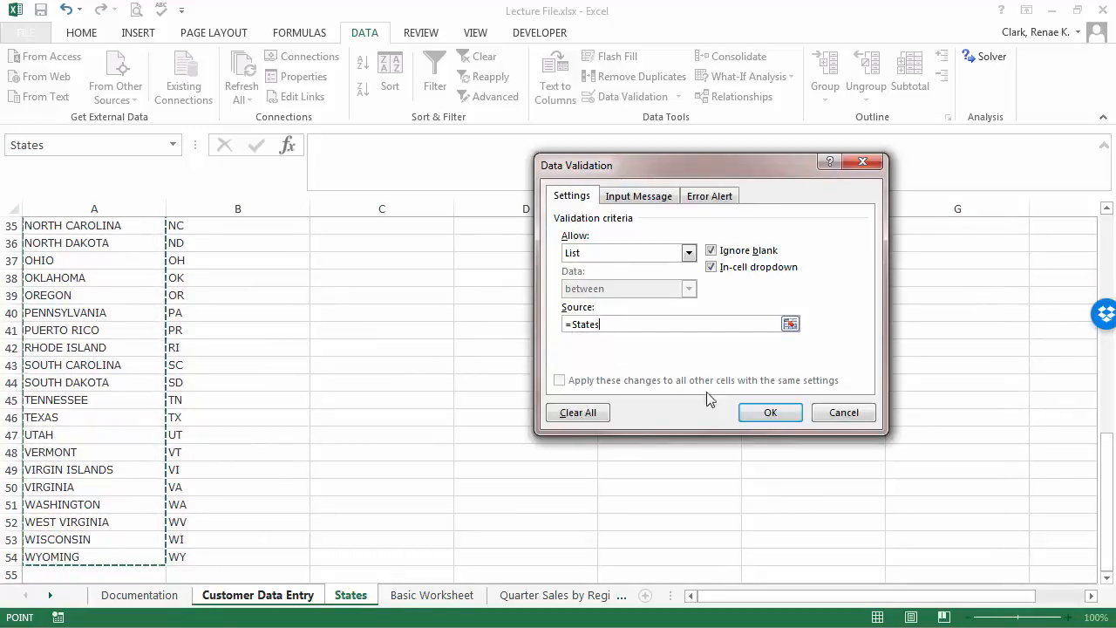
left_click(637, 197)
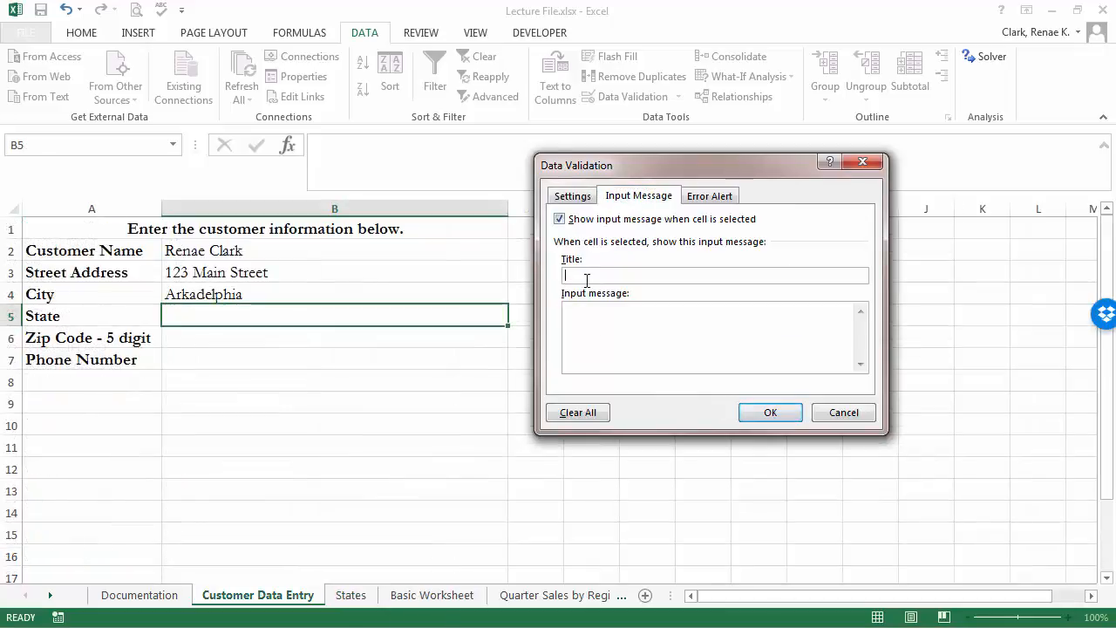
Add the 'Select Your State From the List' drop-down prompt to B5 and pick ARKANSAS.
left_click(598, 275)
type("Select Your State From the List")
key("Tab")
type("Please use the drop down arrow to the right to select the appropriate state.")
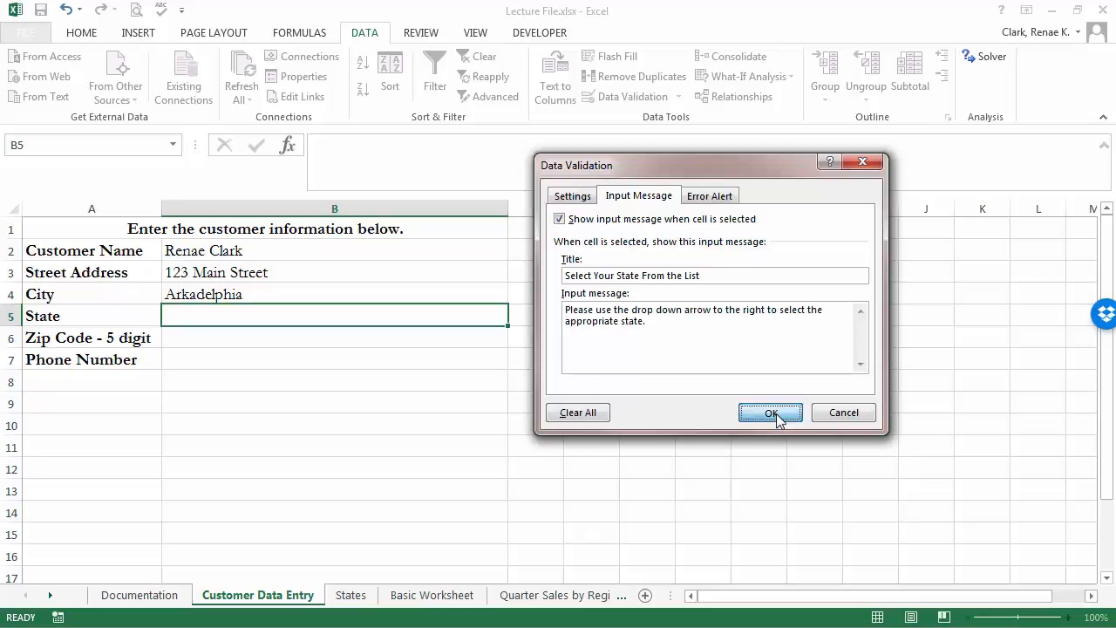
left_click(770, 412)
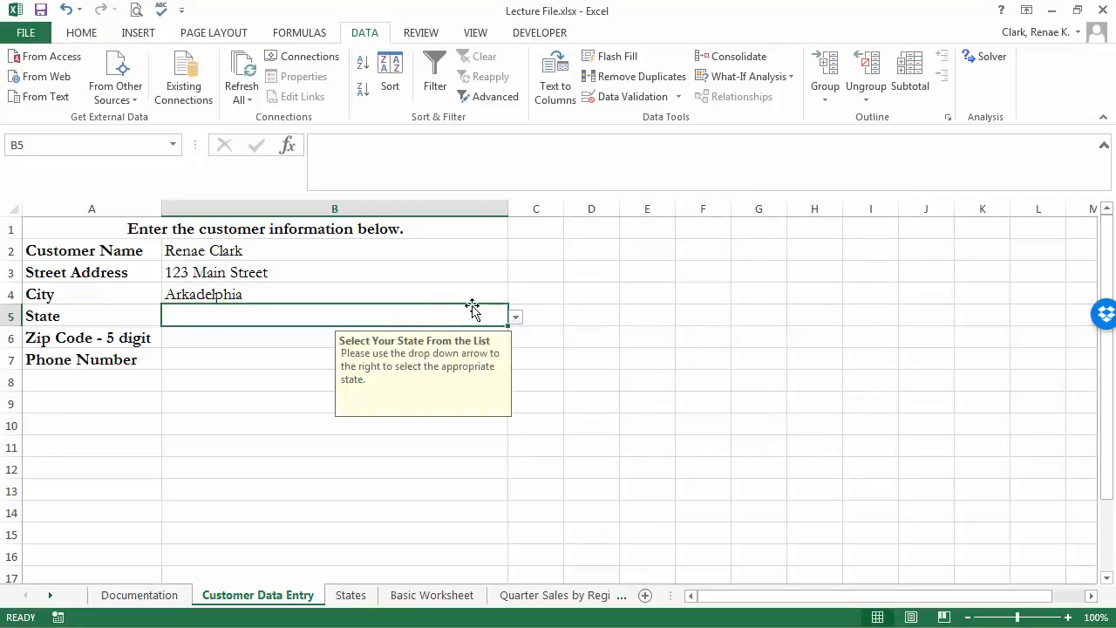
left_click(515, 320)
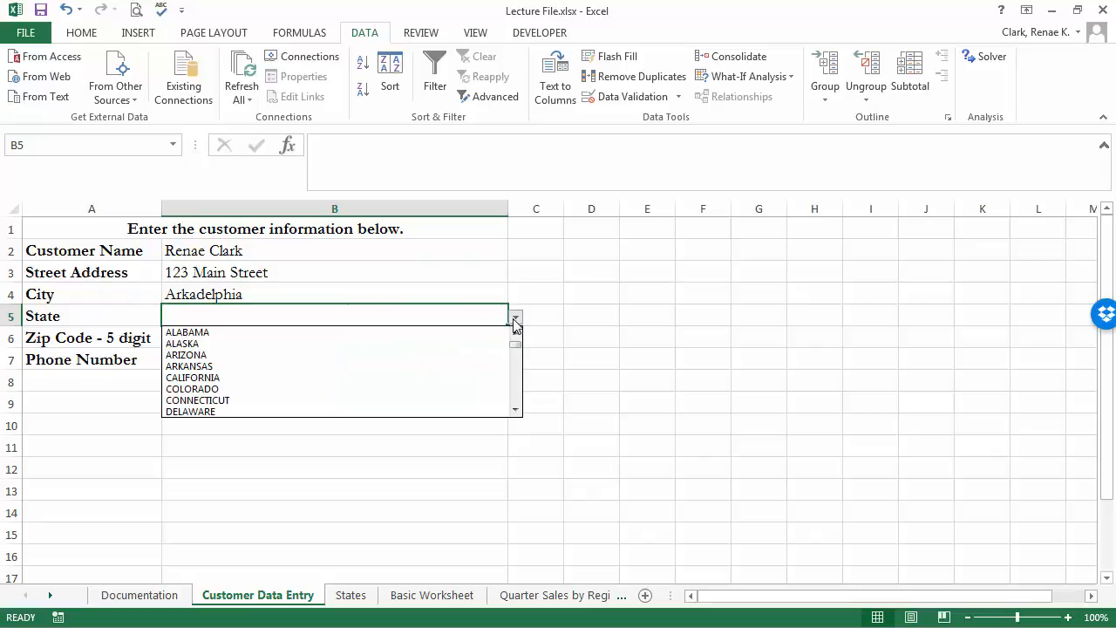
left_click(205, 367)
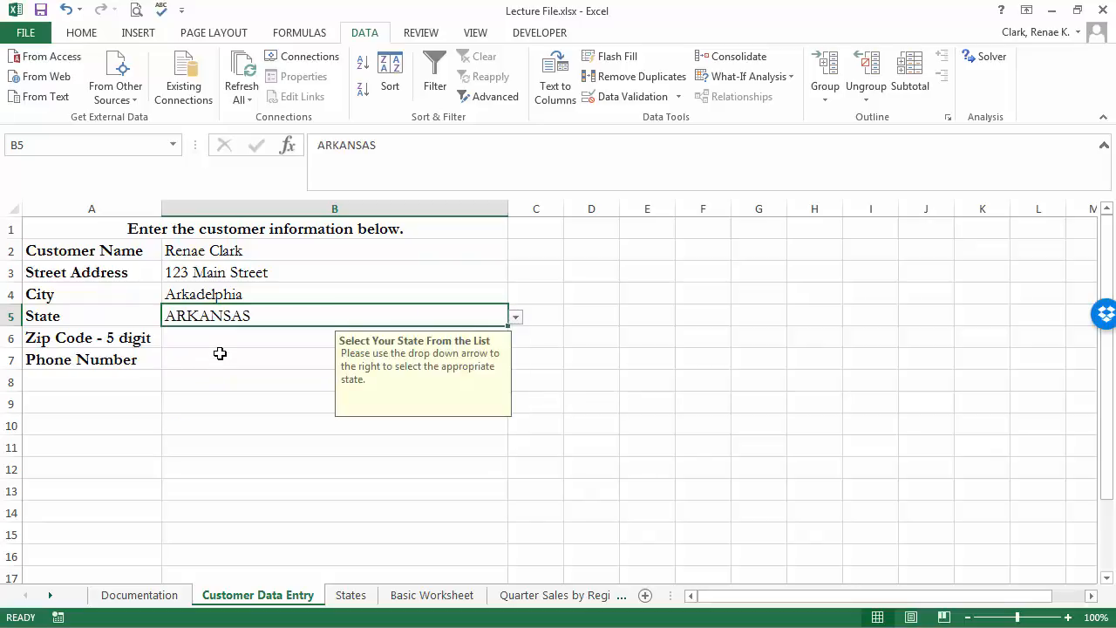
left_click(220, 345)
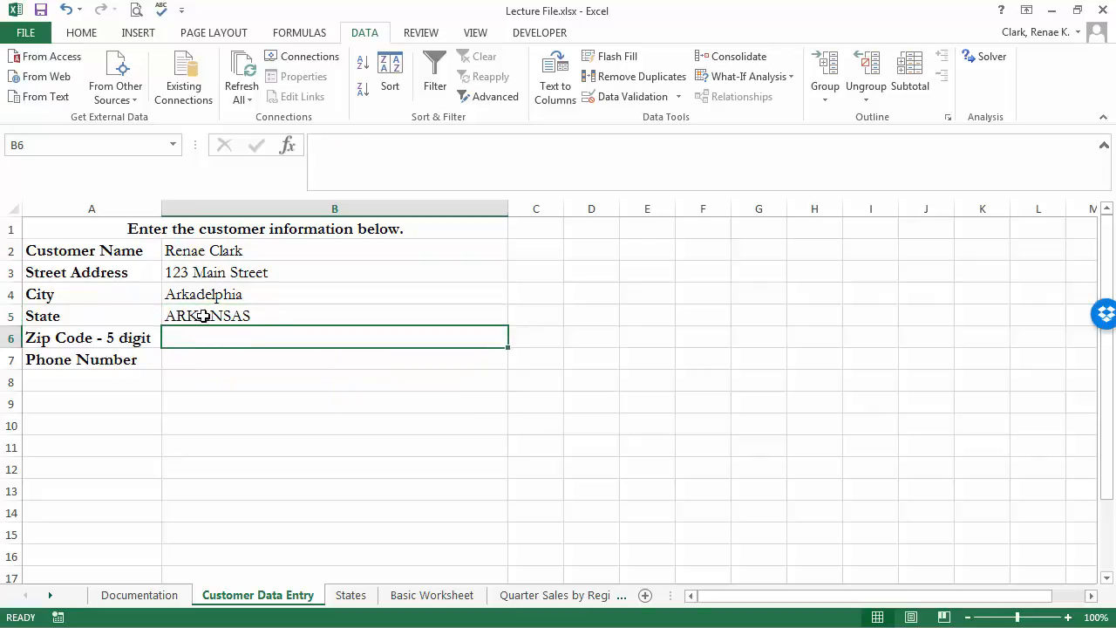
left_click(350, 594)
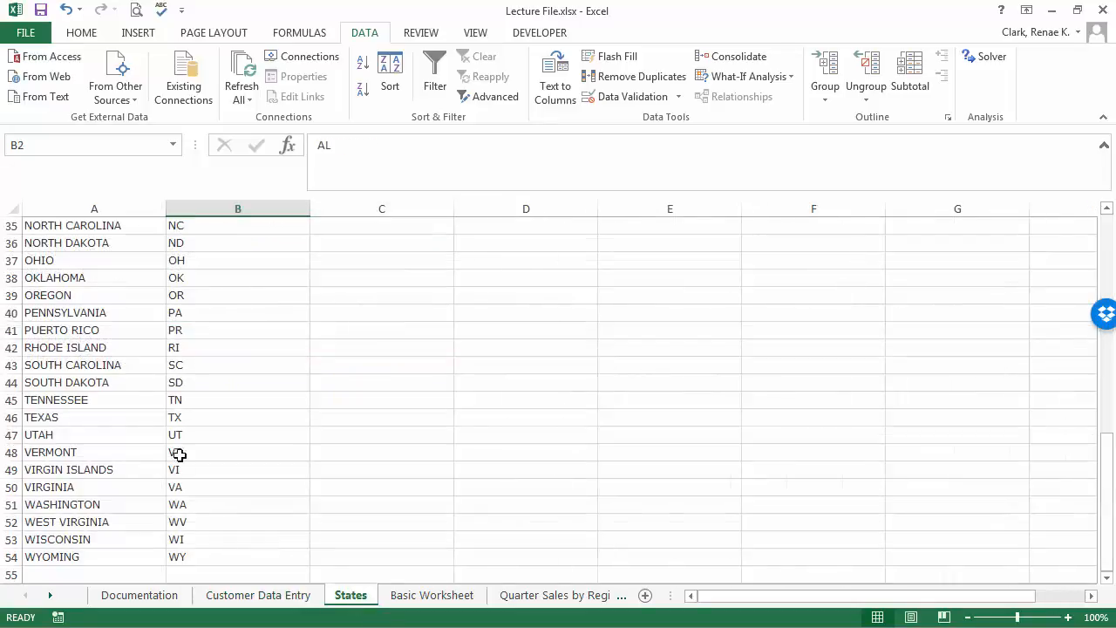
left_click(258, 595)
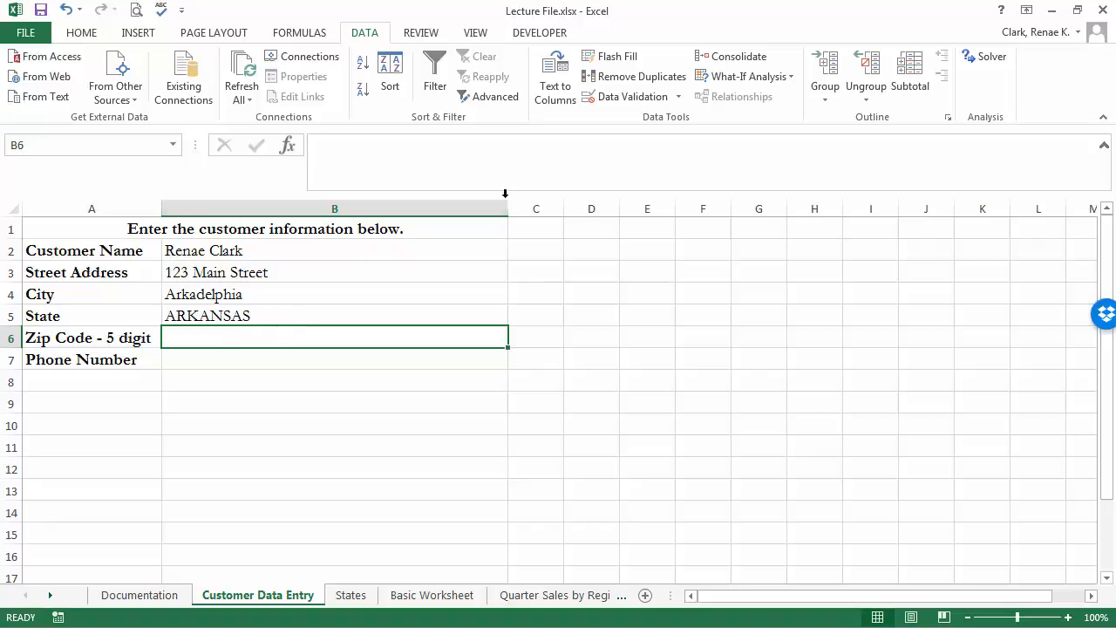
Limit zip code cell B6 to a text length less than or equal to 5.
left_click(615, 98)
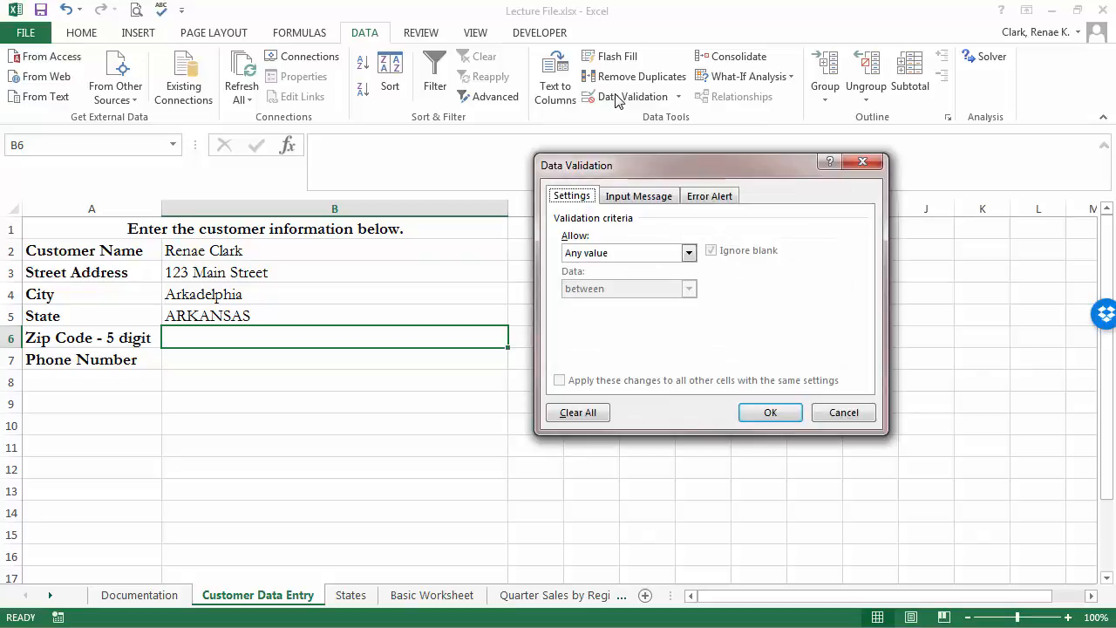
left_click(621, 253)
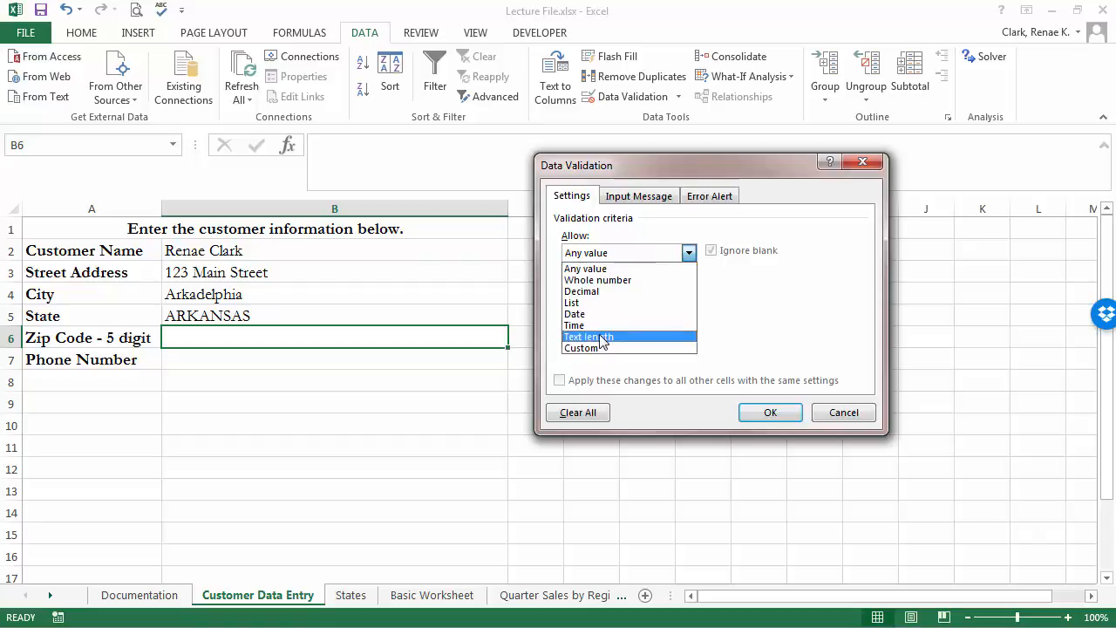
left_click(601, 336)
left_click(613, 289)
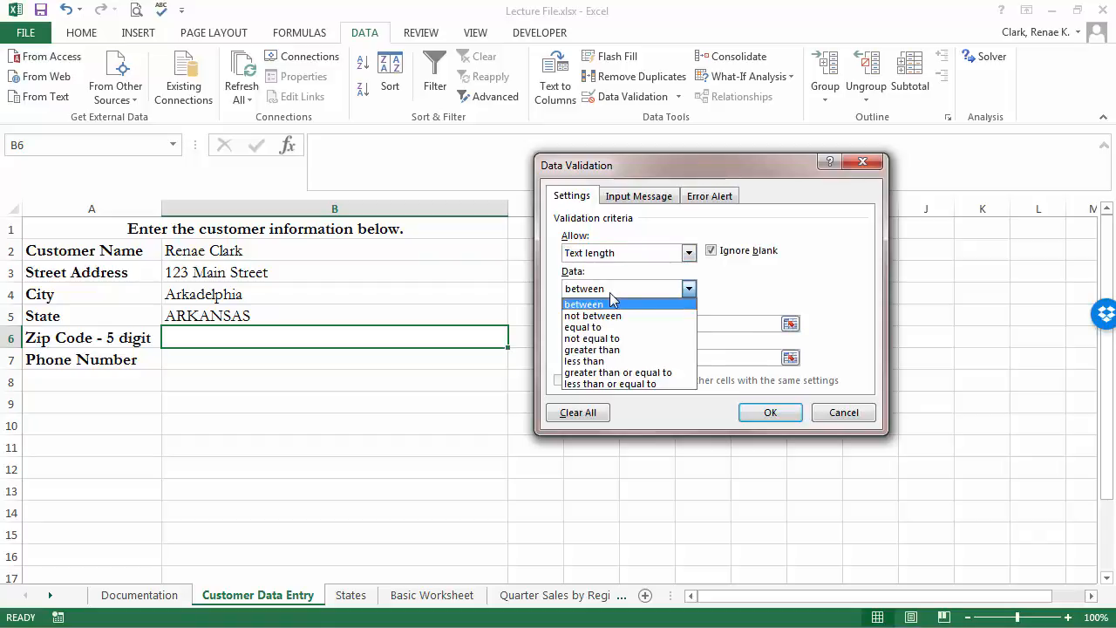
left_click(627, 384)
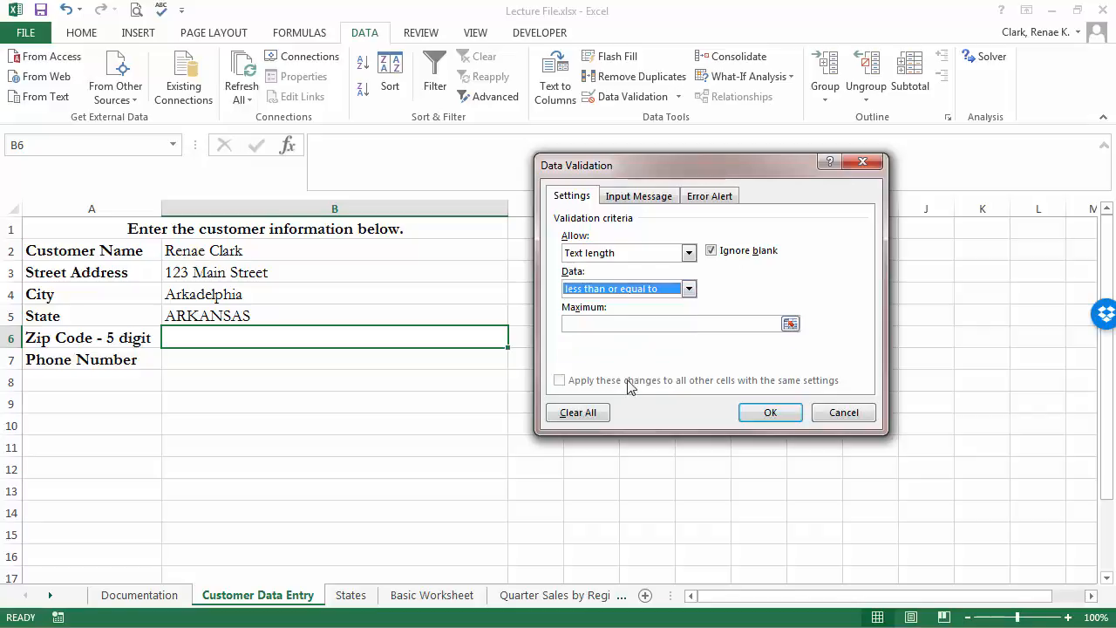
left_click(618, 324)
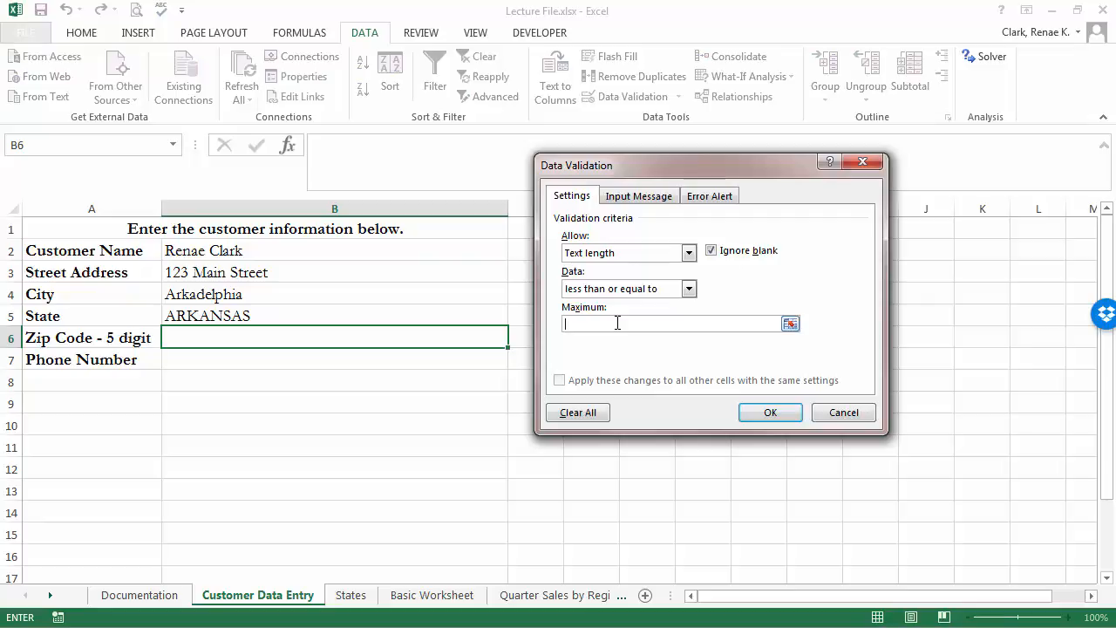
type("5")
Add the 'Please Enter 5-Digit Zip Code' prompt, save, and enter a 5-digit zip in B6.
left_click(638, 196)
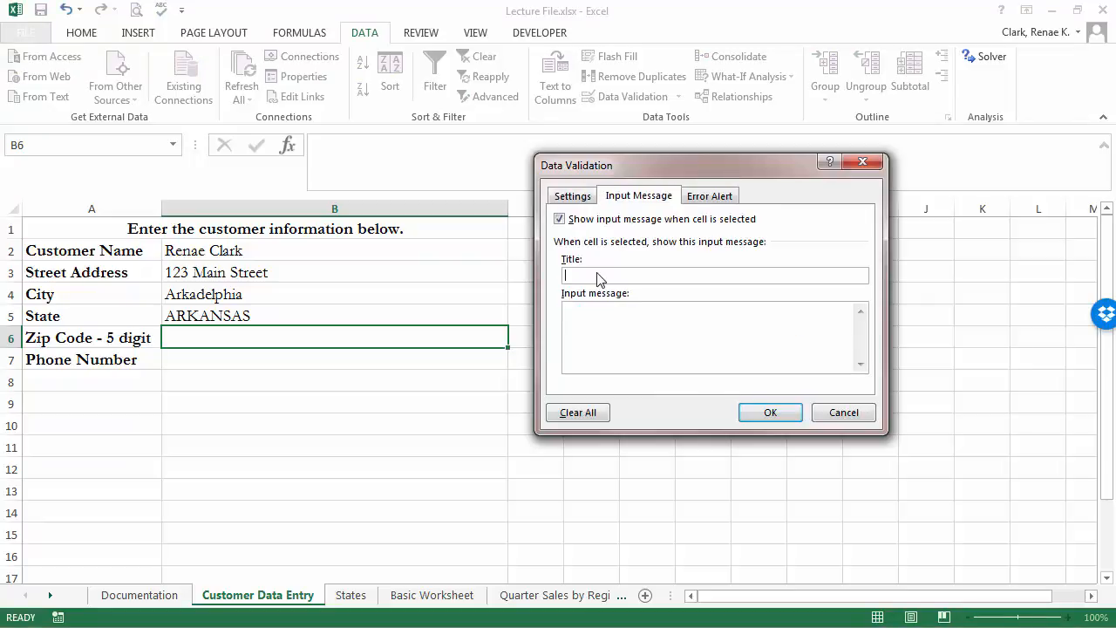
left_click(598, 277)
type("Please Enter 5-Digit Zip Code")
left_click(582, 325)
left_click(772, 413)
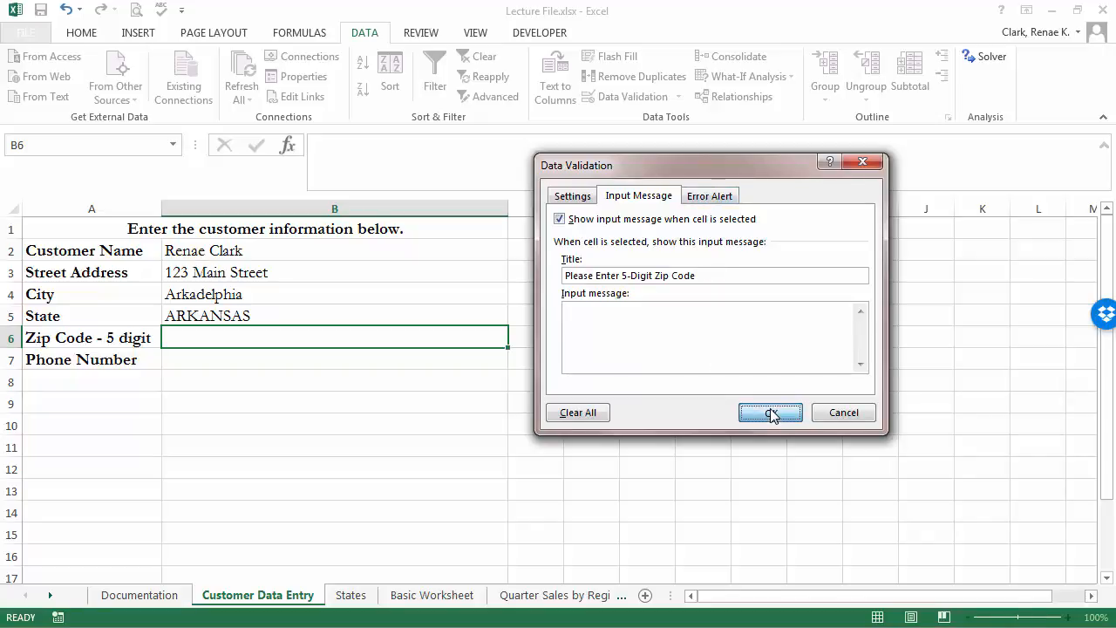
type("71")
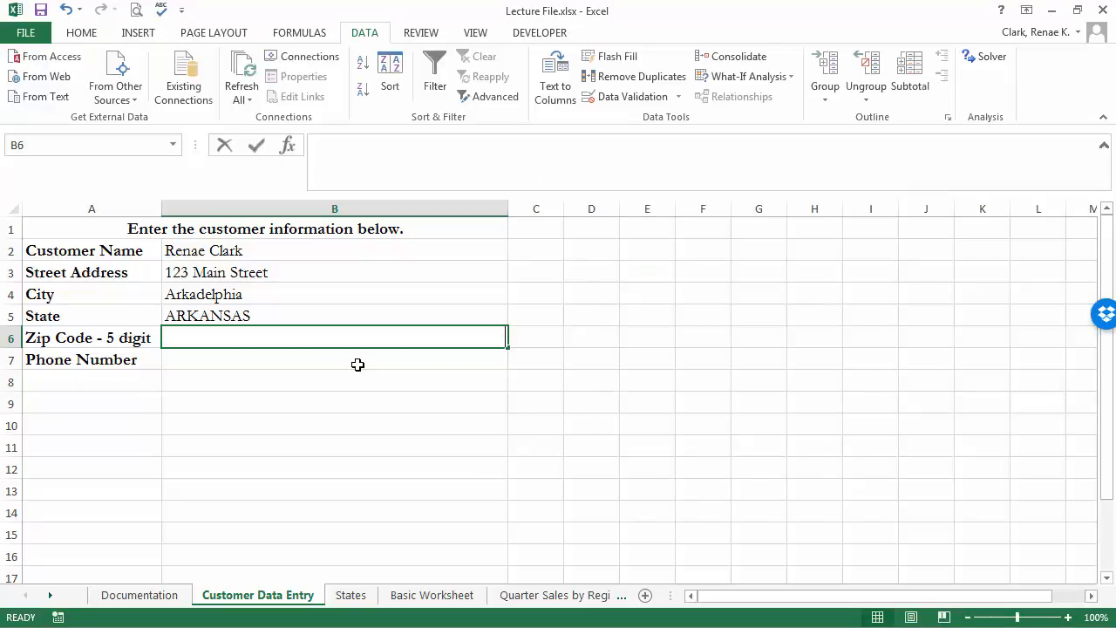
type("9")
type("23")
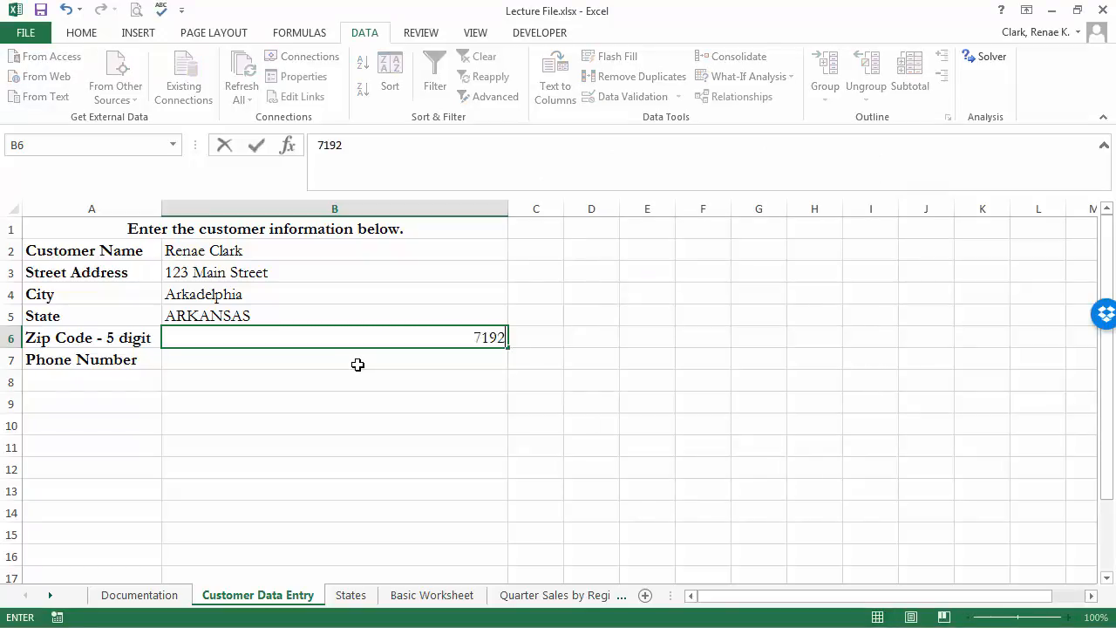
key("Return")
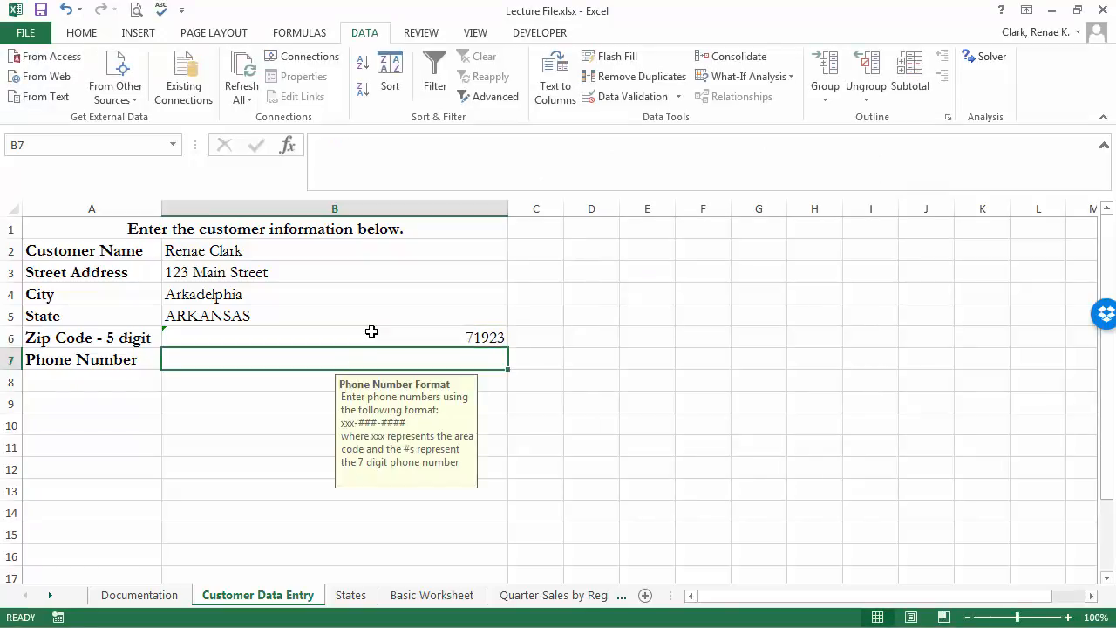
Reopen B7's validation, review its length rule, and return to the Phone Number Format prompt message.
left_click(612, 102)
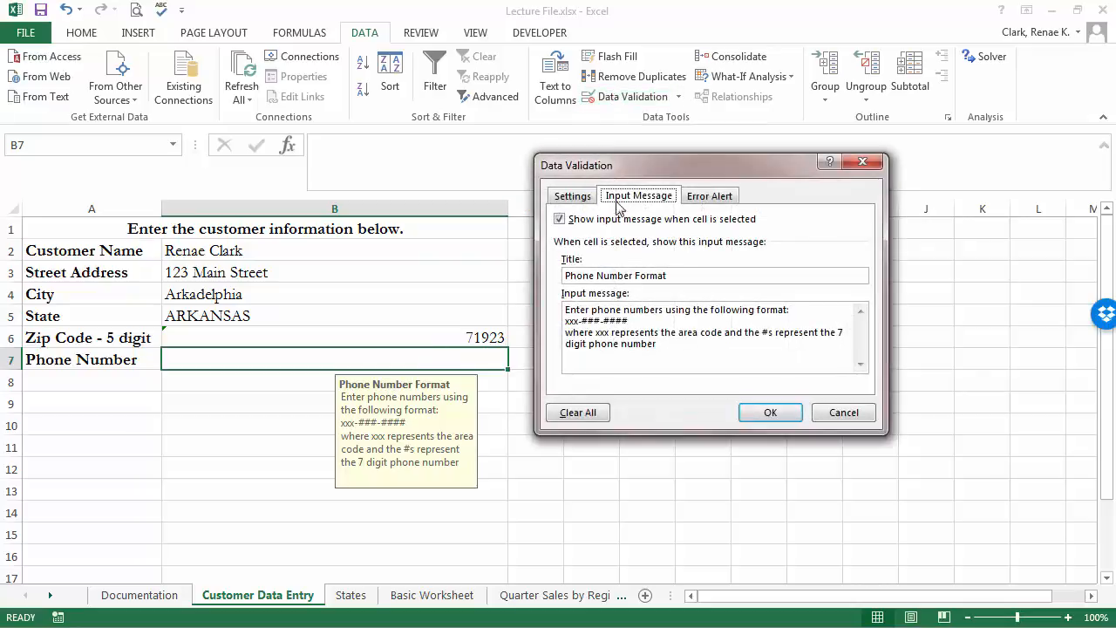
left_click(572, 196)
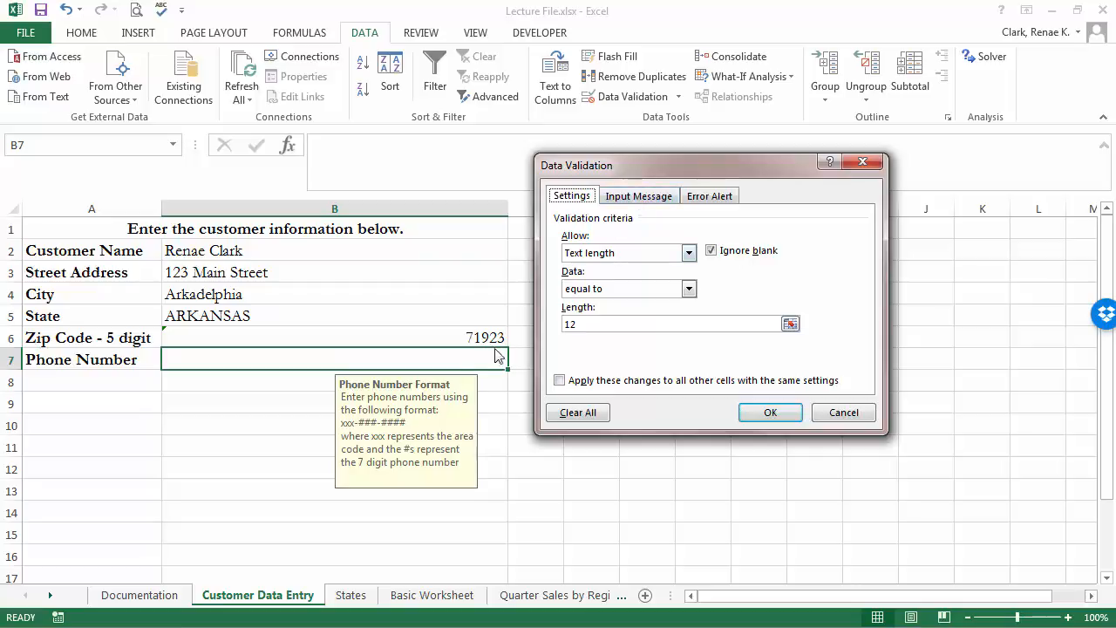
left_click(646, 198)
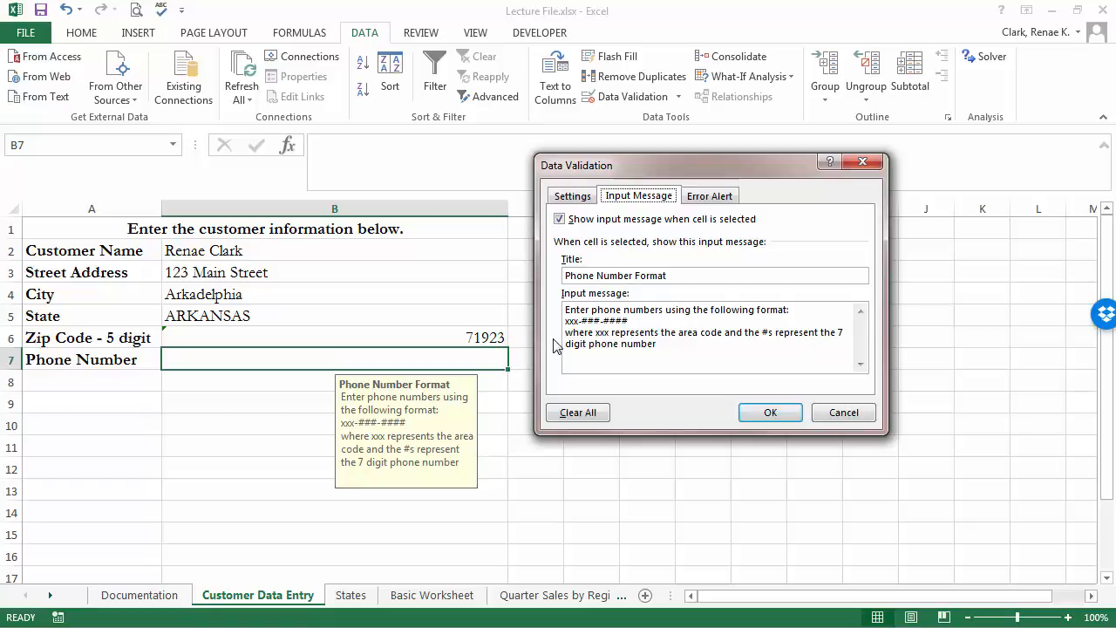
left_click(673, 346)
Append 'Separate with a dash.' to the phone prompt, check the Inaccurate Phone Number warning, and save.
type(".  Separate ")
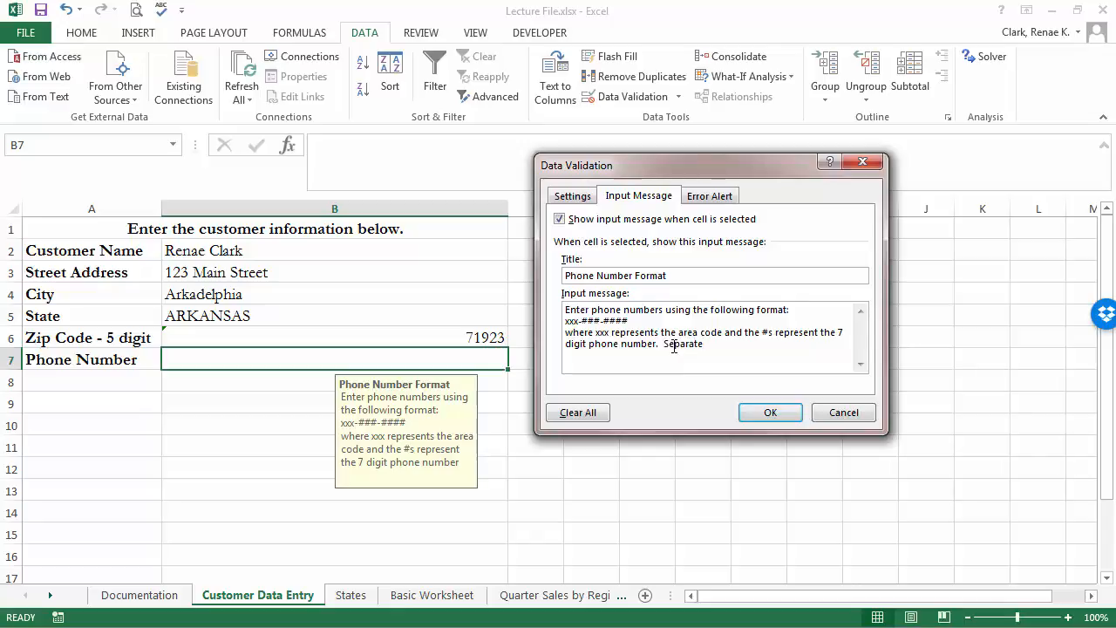
type("with a dash.")
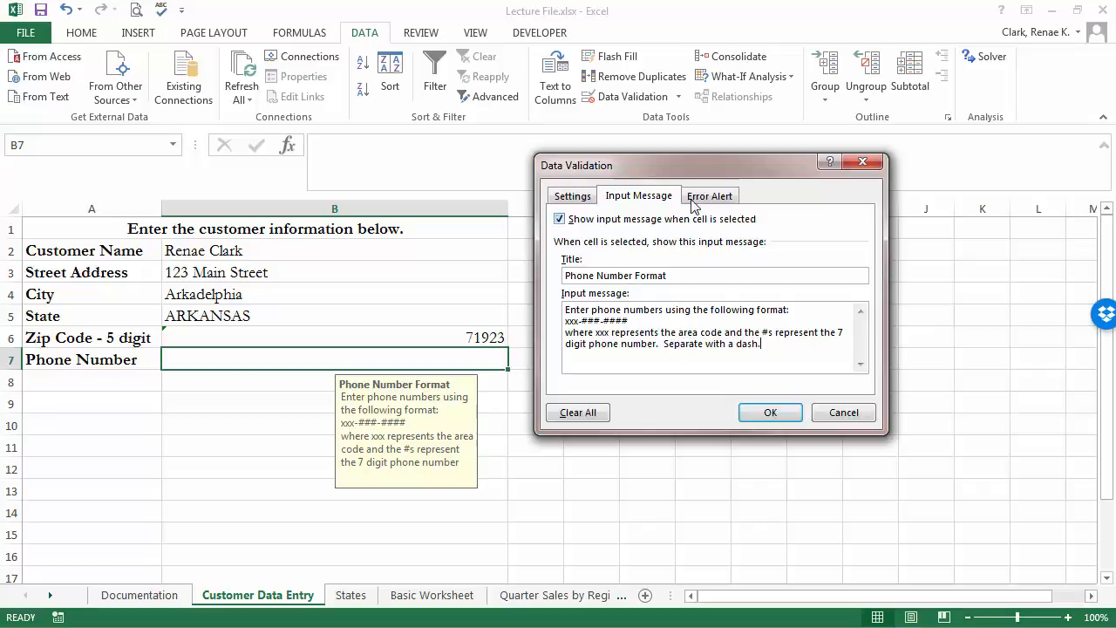
left_click(699, 200)
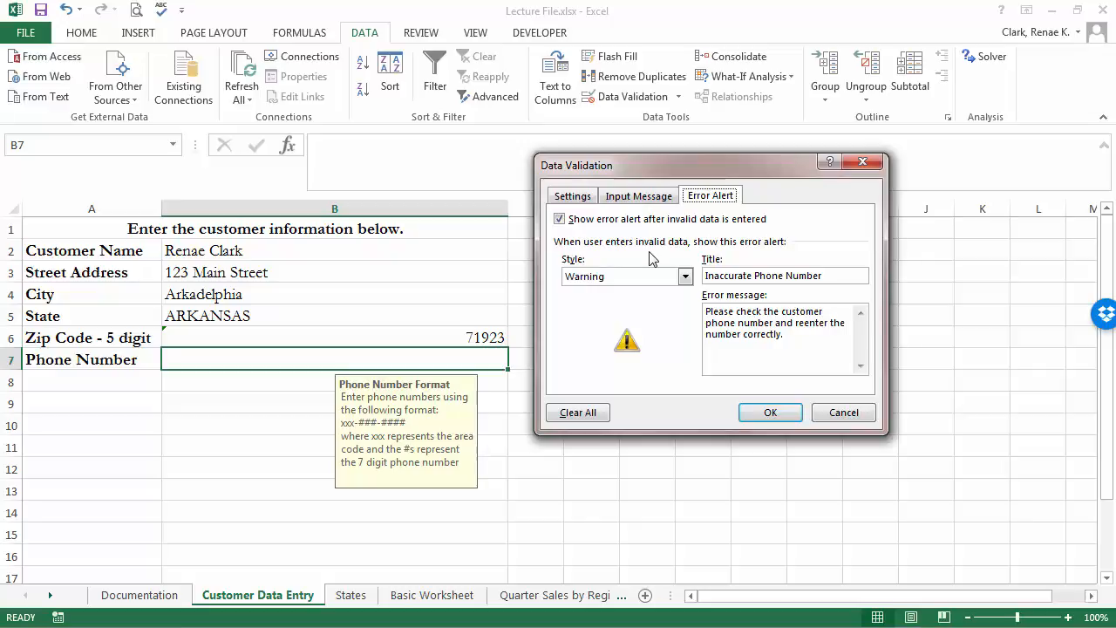
left_click(784, 416)
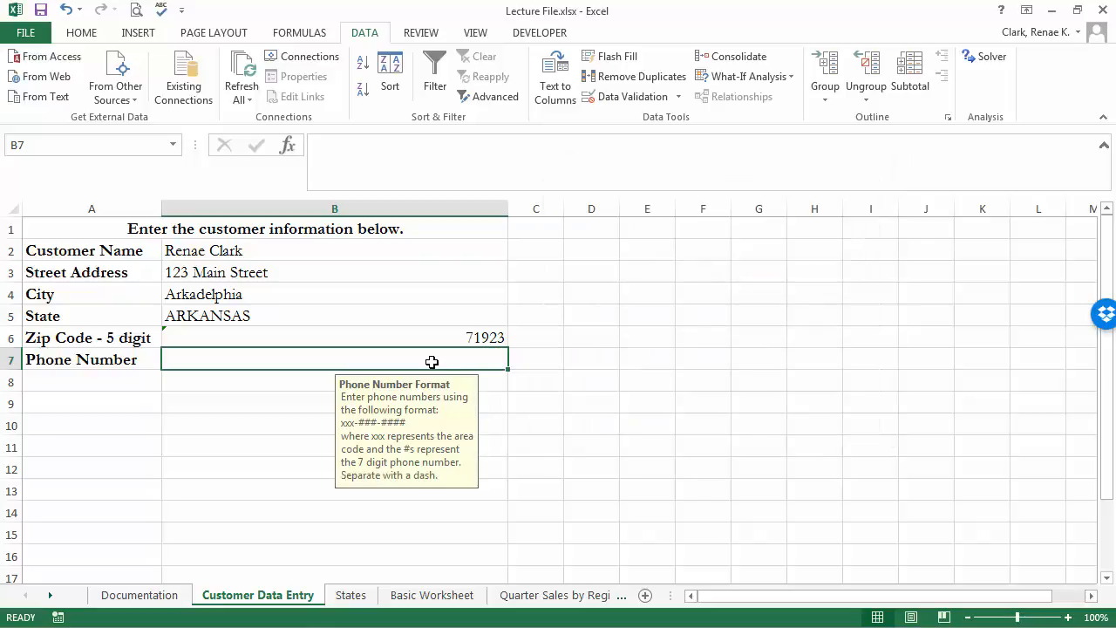
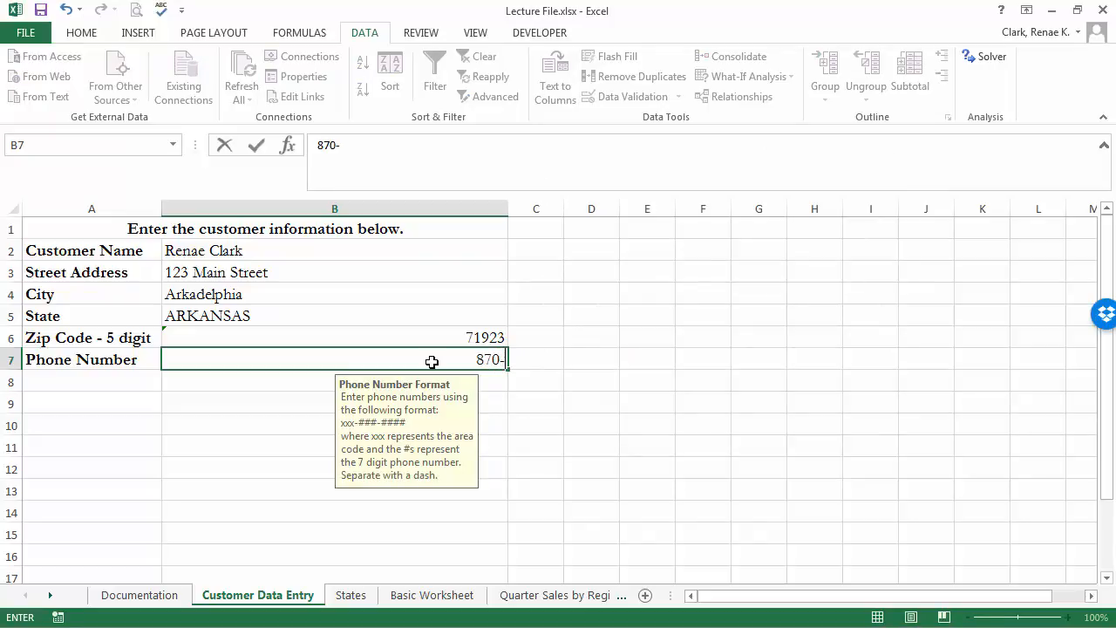
Enter a phone number in B7, decline the warning on the short entry, and add the missing final 0.
key("Return")
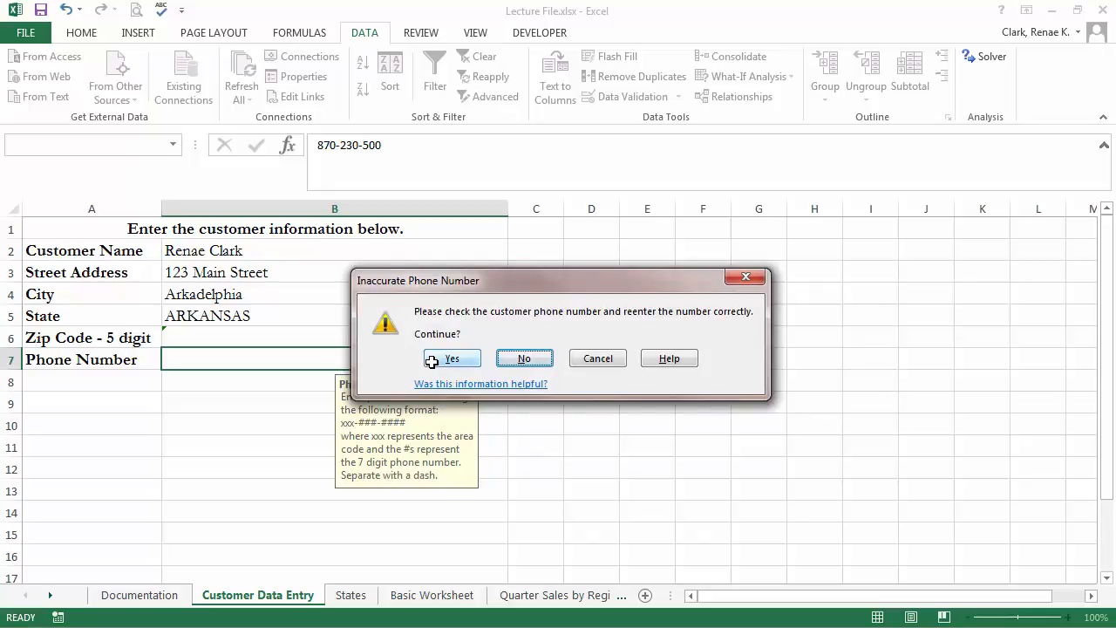
left_click(526, 361)
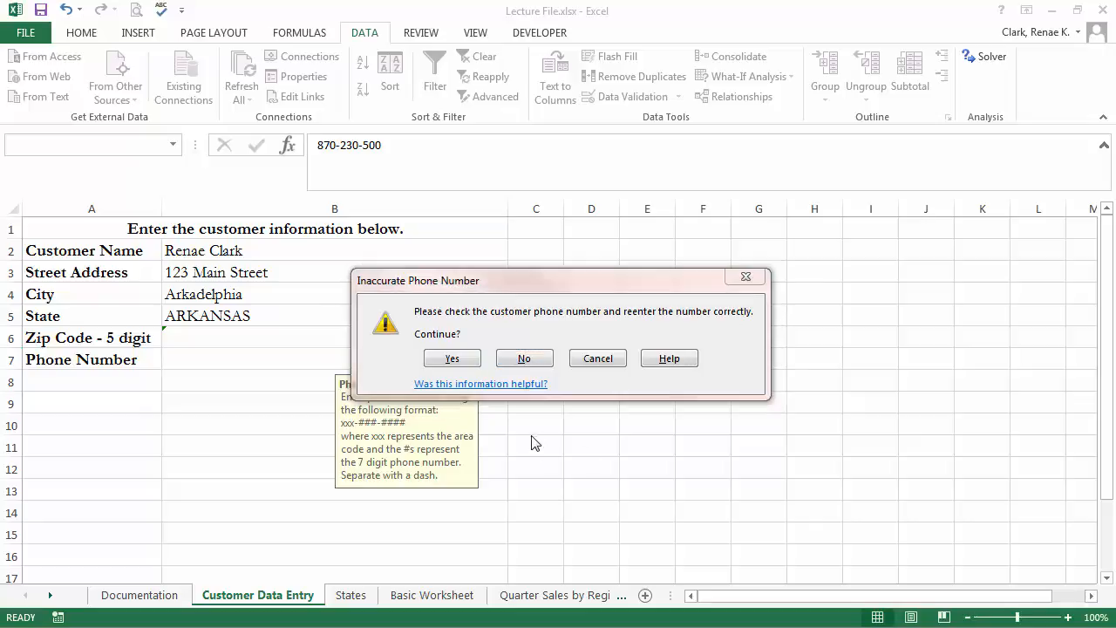
left_click(524, 360)
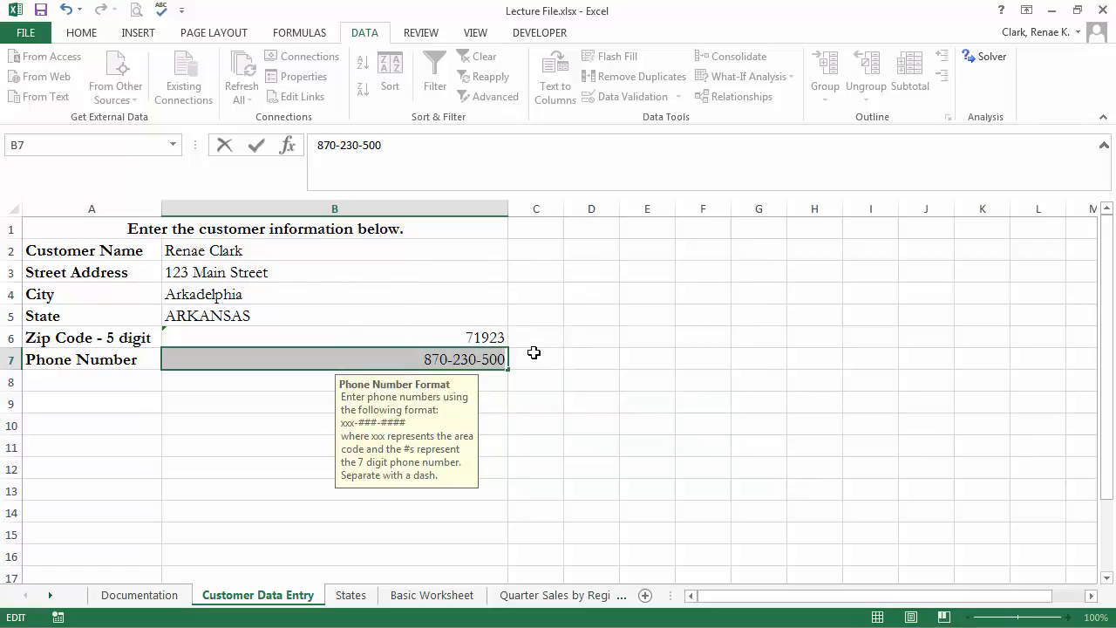
left_click(506, 359)
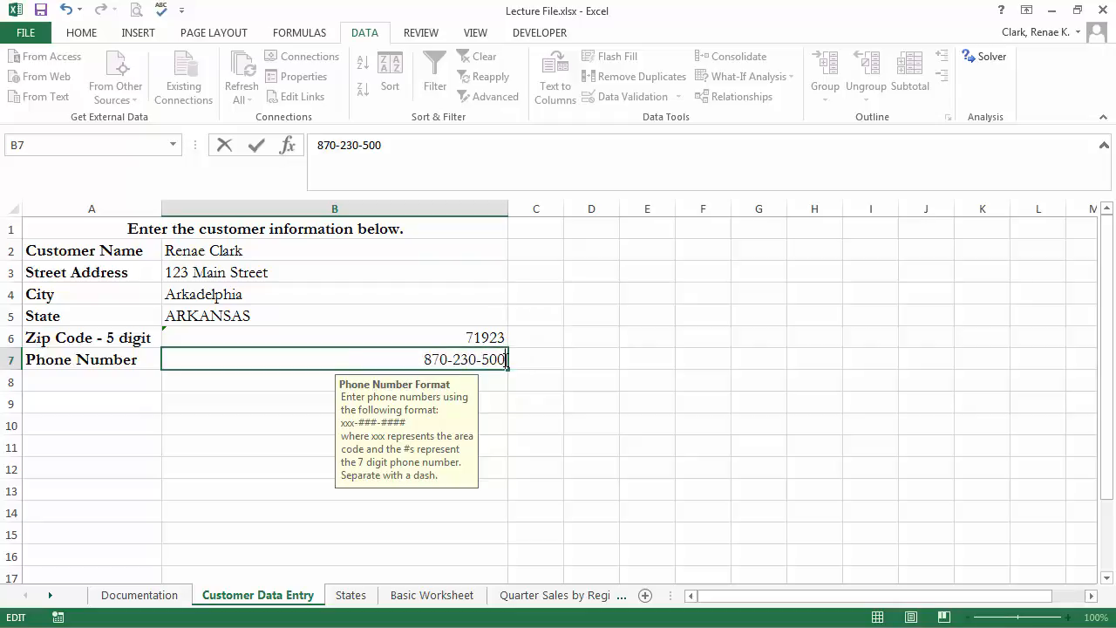
type("0")
key("Return")
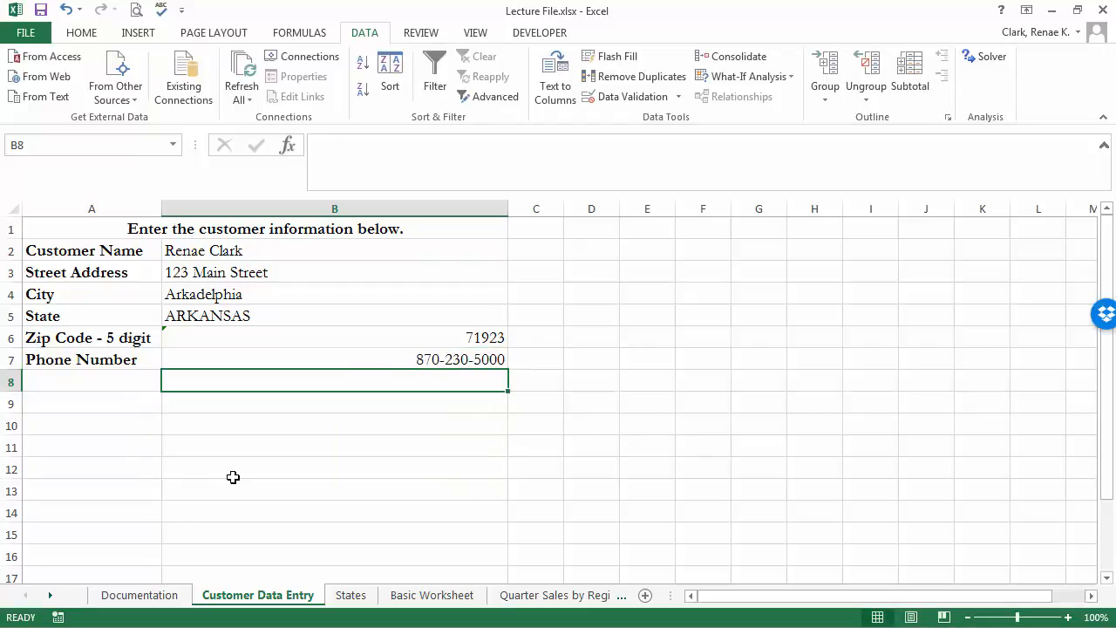